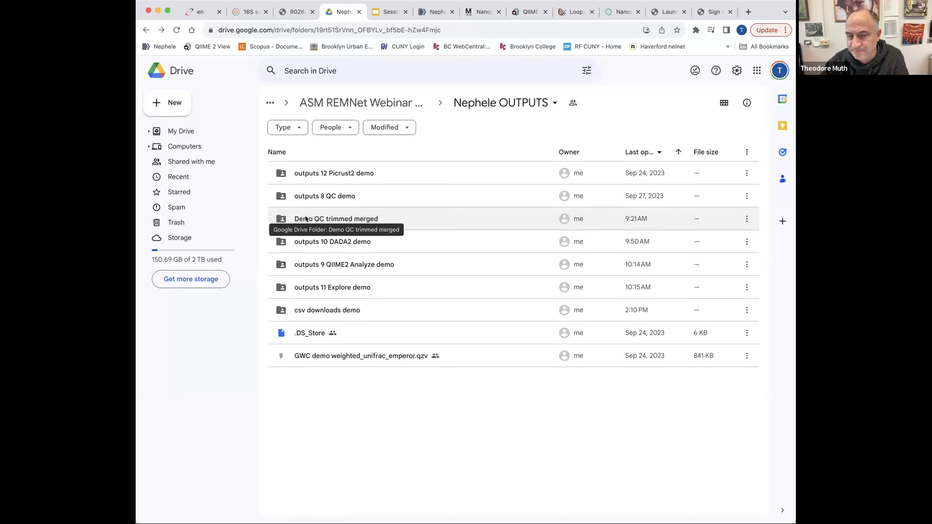
Step: Look through the merged sequence files in the Demo QC trimmed merged folder and return to that folder
{"action": "left_click", "coordinate": [306, 219]}
{"action": "double_click", "coordinate": [305, 215]}
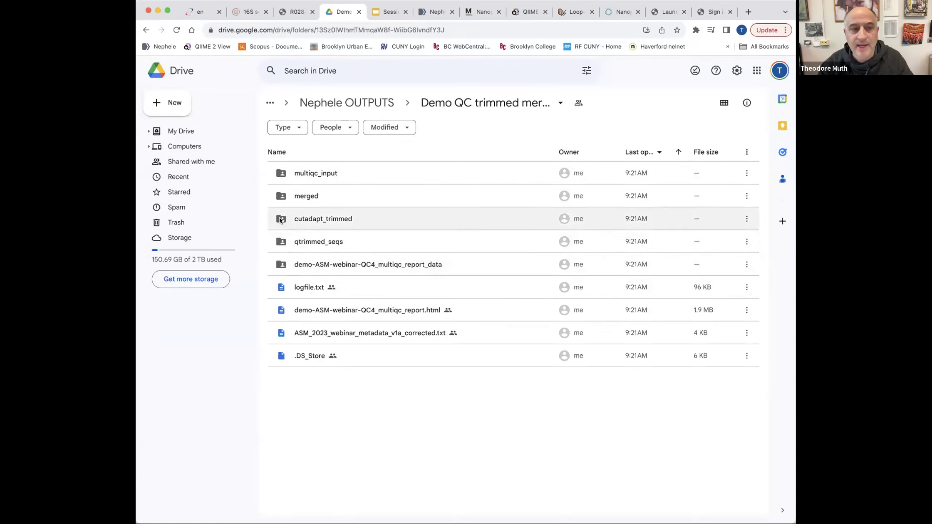
{"action": "double_click", "coordinate": [297, 199]}
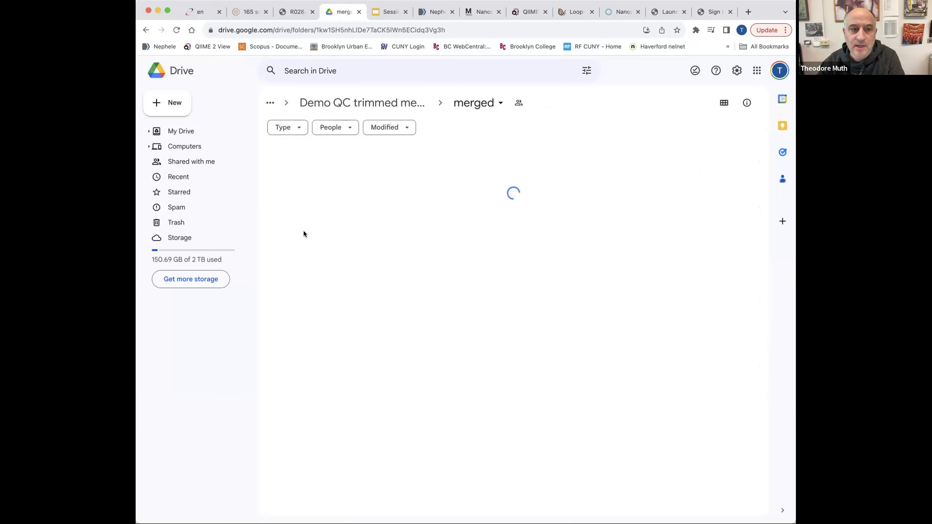
{"action": "scroll", "coordinate": [332, 374], "scroll_direction": "down", "scroll_amount": 1}
{"action": "scroll", "coordinate": [332, 376], "scroll_direction": "up", "scroll_amount": 1}
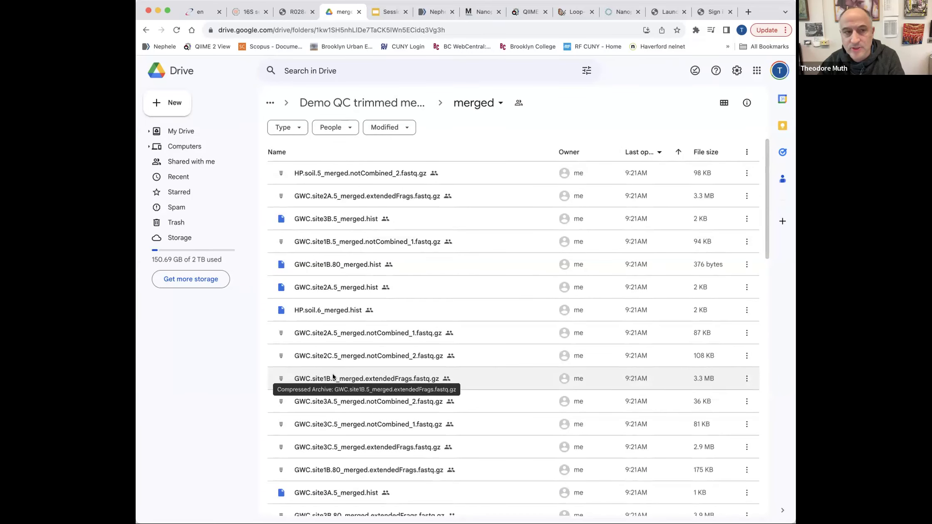
{"action": "left_click", "coordinate": [146, 30]}
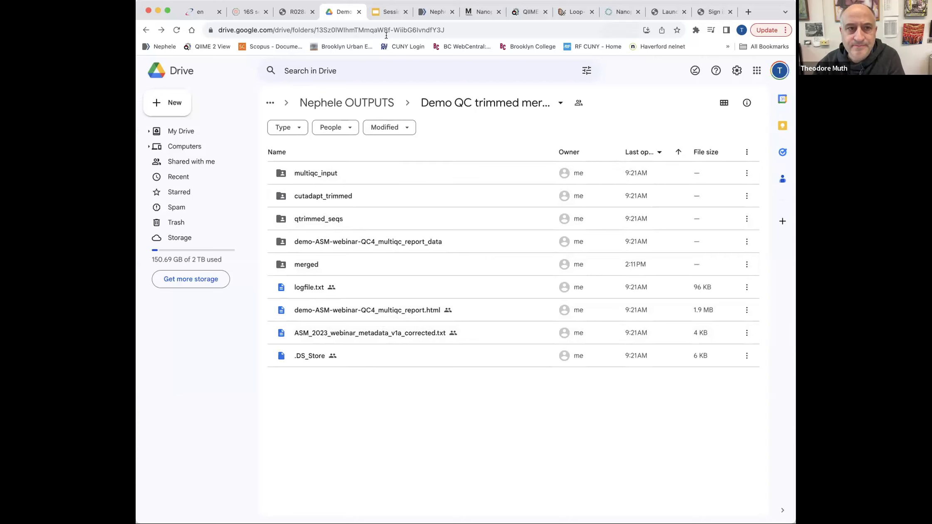
Step: Switch to Nephele and show the Analyze pipelines from its home page
{"action": "left_click", "coordinate": [387, 11]}
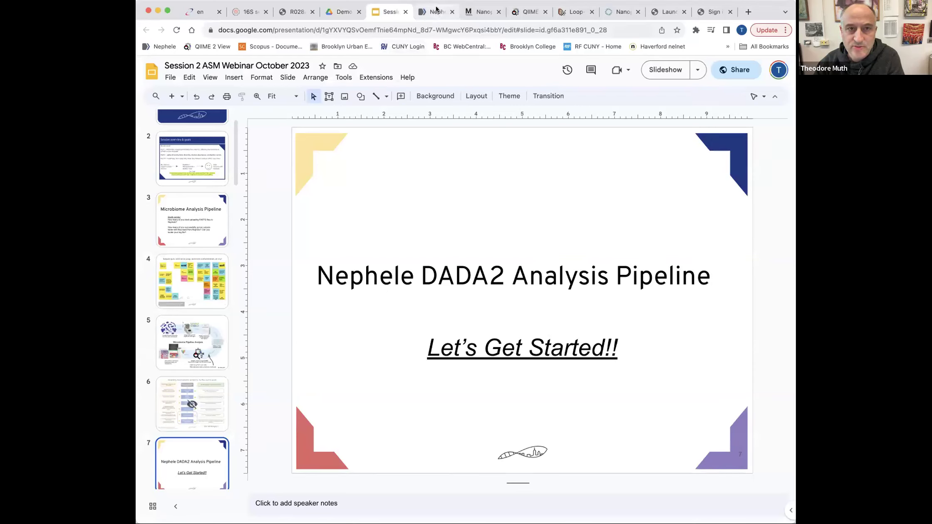
{"action": "left_click", "coordinate": [435, 12]}
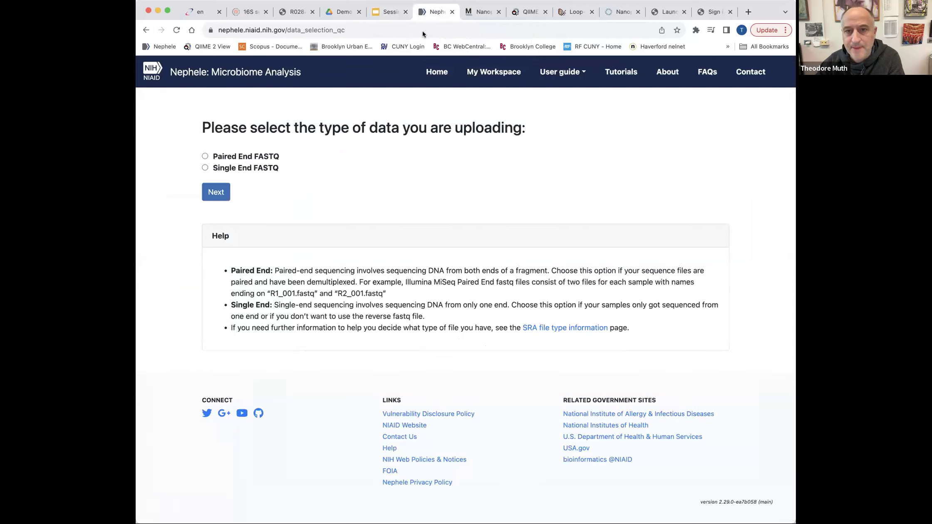
{"action": "scroll", "coordinate": [446, 125], "scroll_direction": "up", "scroll_amount": 1}
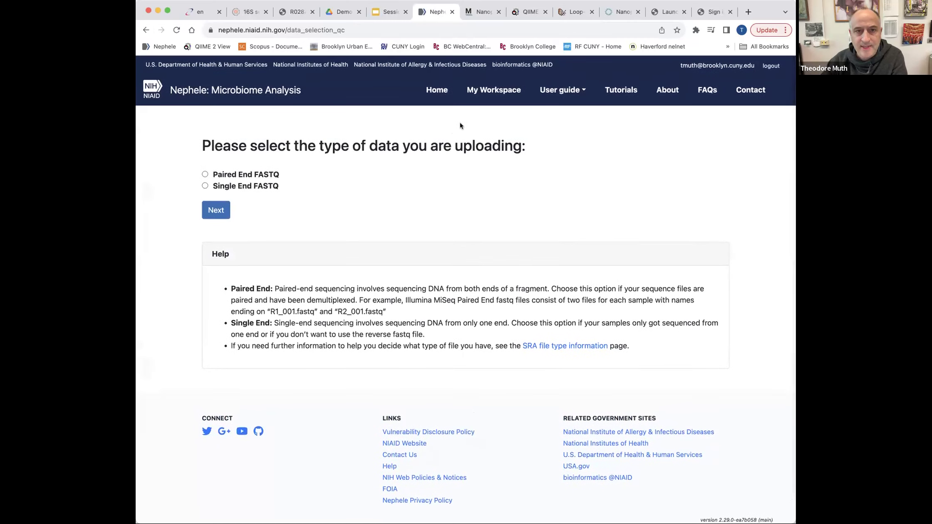
{"action": "left_click", "coordinate": [432, 89]}
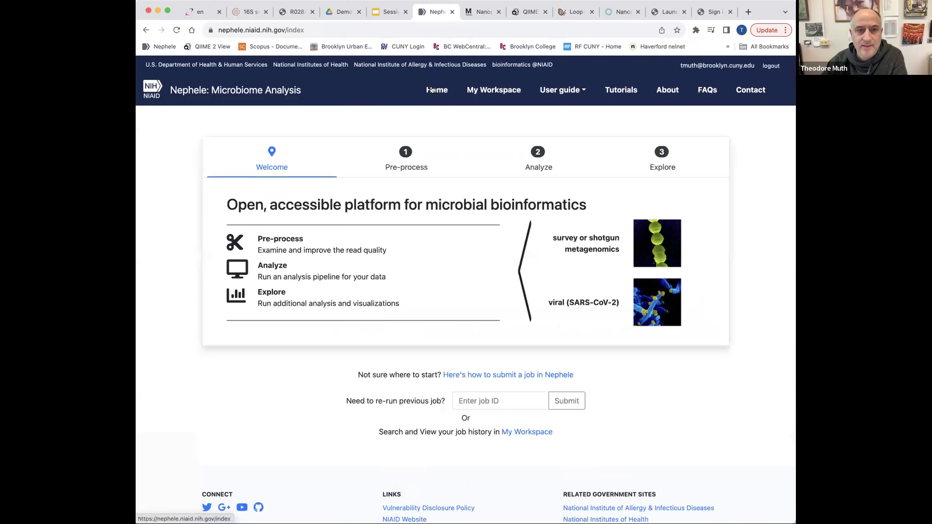
{"action": "left_click", "coordinate": [533, 155]}
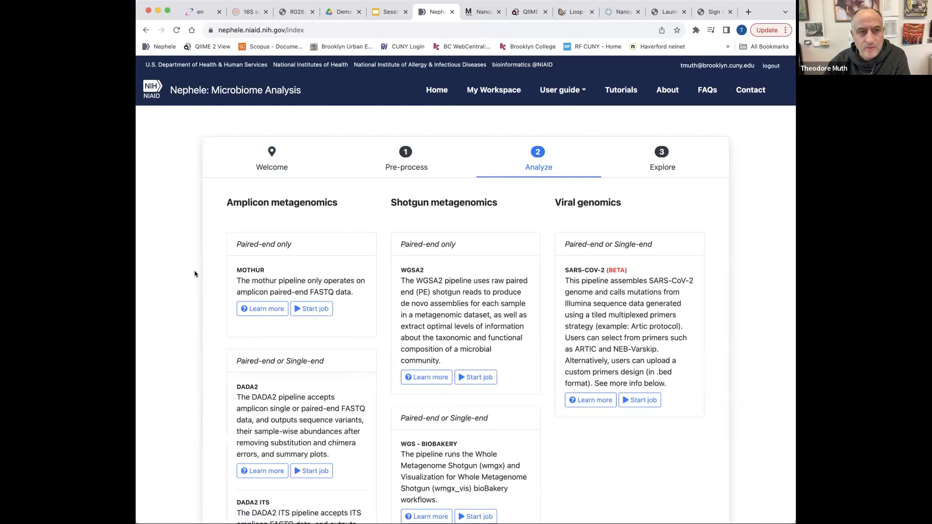
Step: Review the available amplicon metagenomics pipelines, comparing the mothur, DADA2, DADA2 ITS and QIIME2 descriptions
{"action": "scroll", "coordinate": [194, 272], "scroll_direction": "down", "scroll_amount": 2}
{"action": "scroll", "coordinate": [194, 272], "scroll_direction": "down", "scroll_amount": 2}
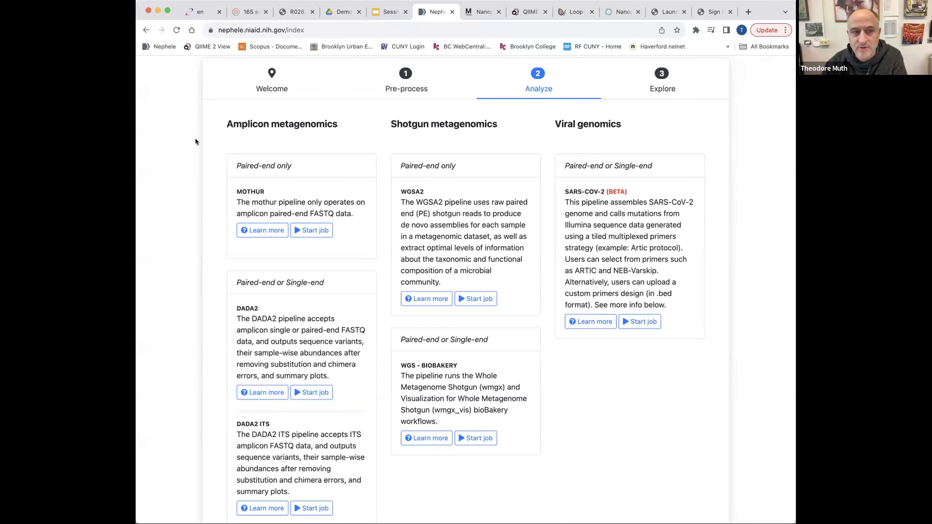
{"action": "scroll", "coordinate": [239, 206], "scroll_direction": "down", "scroll_amount": 2}
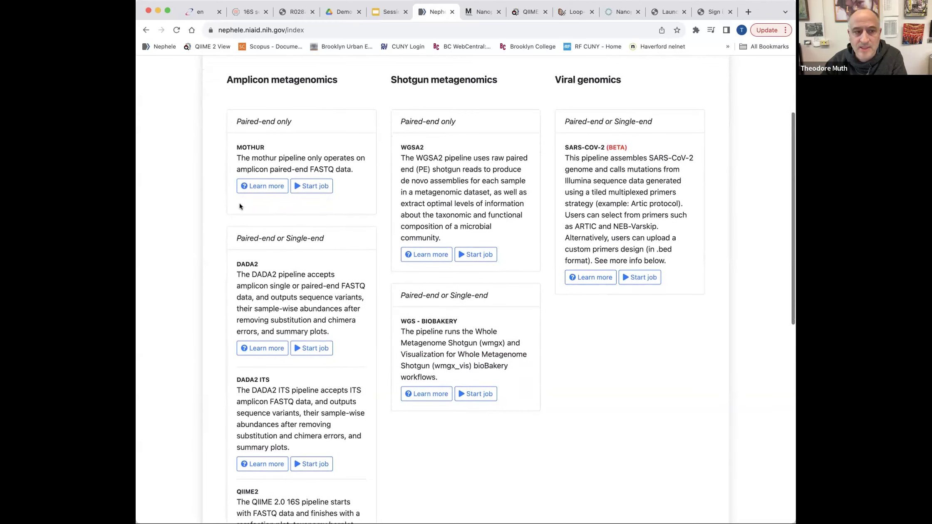
{"action": "scroll", "coordinate": [240, 206], "scroll_direction": "down", "scroll_amount": 2}
{"action": "scroll", "coordinate": [239, 203], "scroll_direction": "down", "scroll_amount": 3}
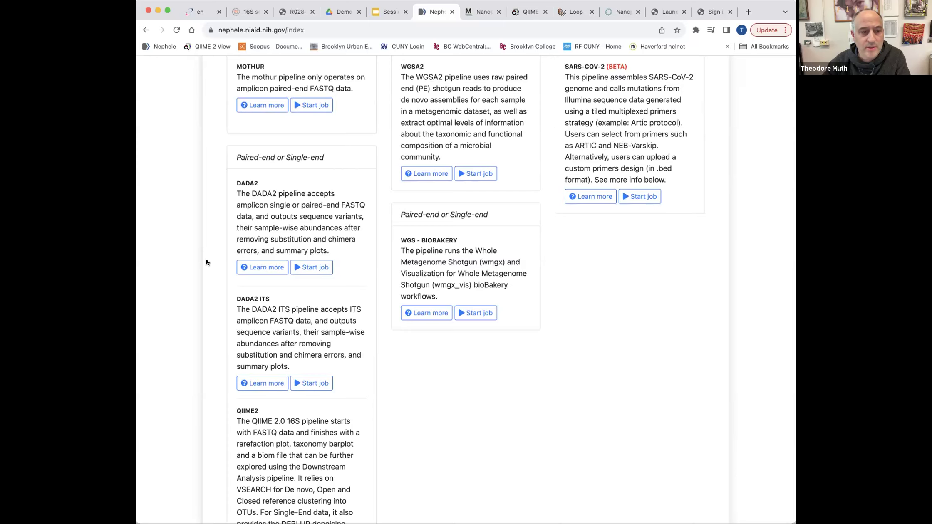
{"action": "scroll", "coordinate": [206, 258], "scroll_direction": "down", "scroll_amount": 5}
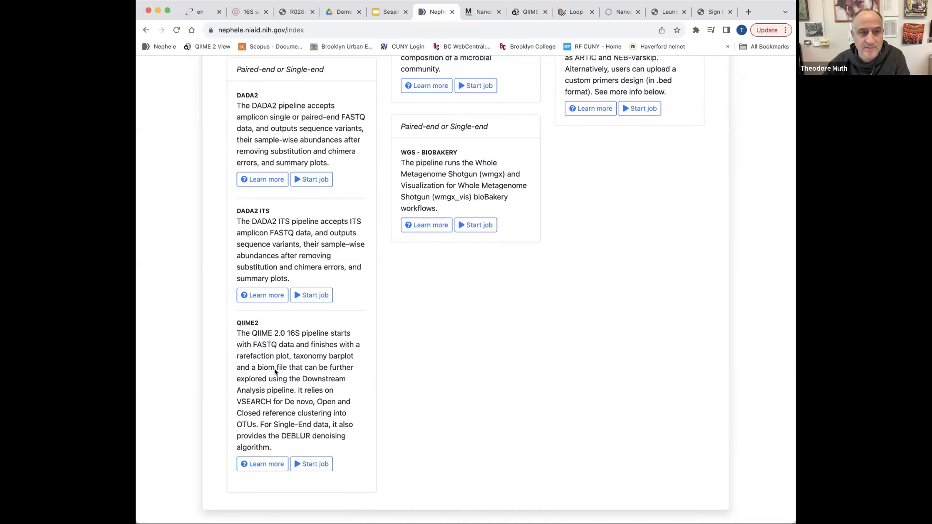
{"action": "scroll", "coordinate": [275, 369], "scroll_direction": "up", "scroll_amount": 2}
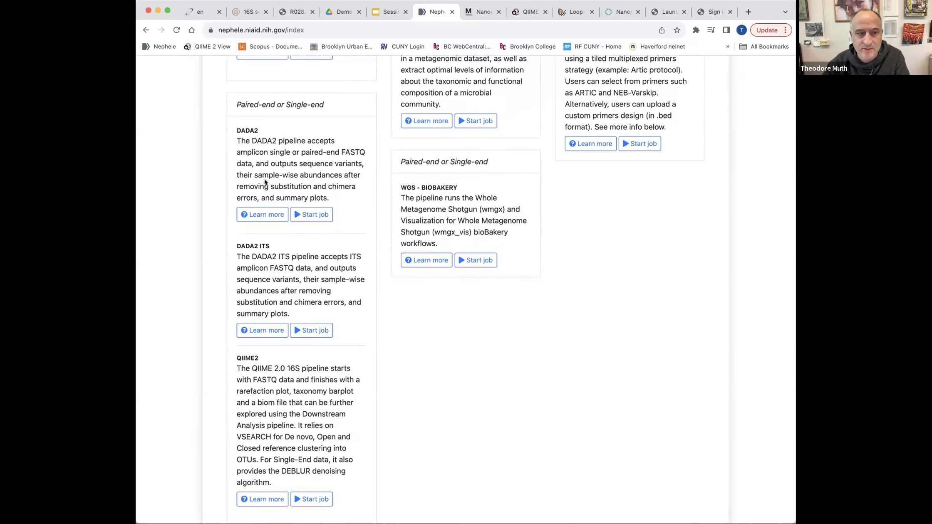
{"action": "scroll", "coordinate": [264, 182], "scroll_direction": "up", "scroll_amount": 1}
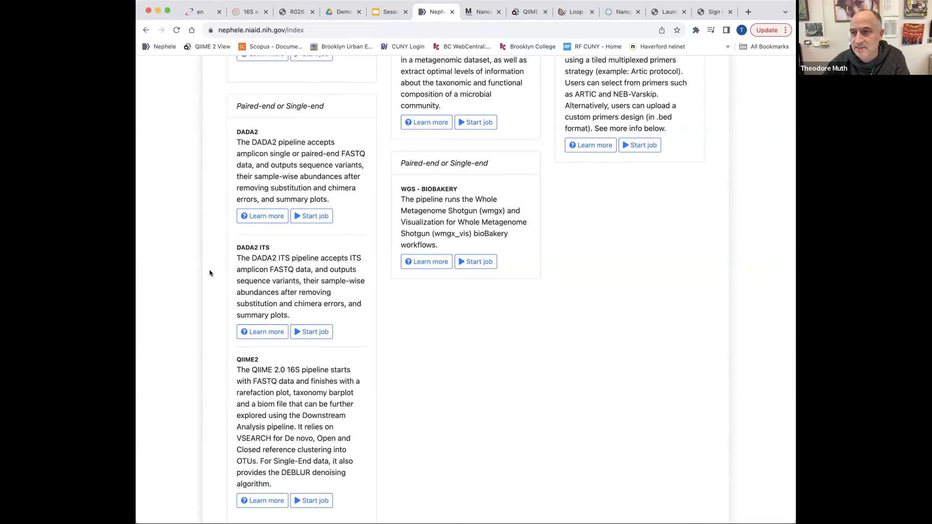
{"action": "scroll", "coordinate": [229, 294], "scroll_direction": "up", "scroll_amount": 5}
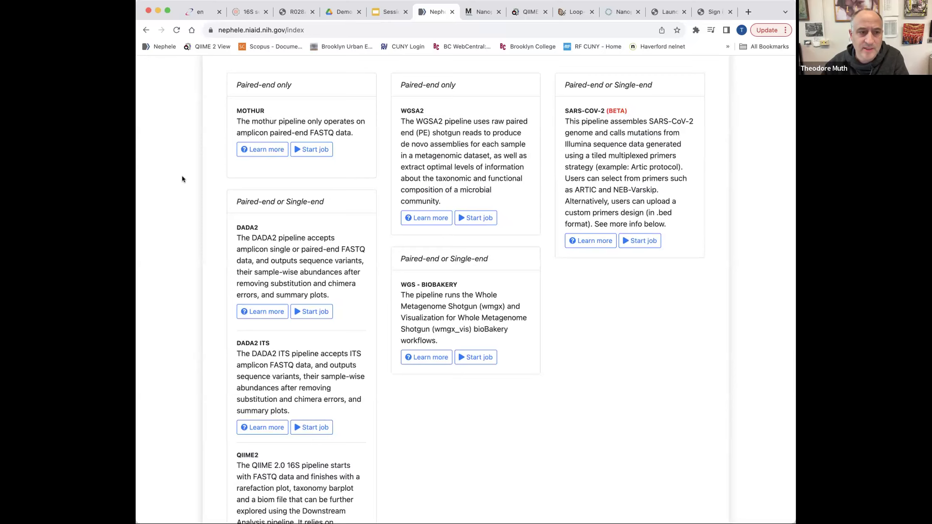
{"action": "scroll", "coordinate": [183, 179], "scroll_direction": "down", "scroll_amount": 4}
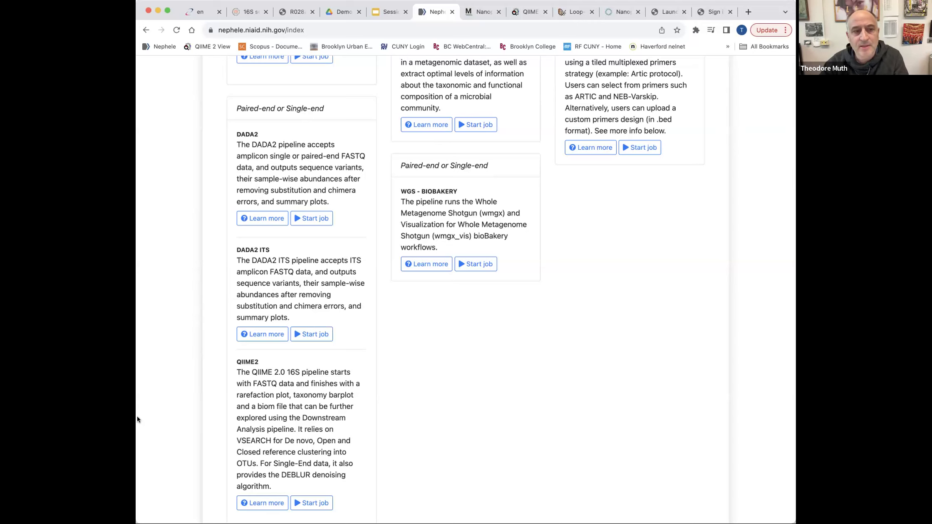
Step: Start a DADA2 job with Paired End FASTQ as the type of uploaded data
{"action": "left_click", "coordinate": [305, 216]}
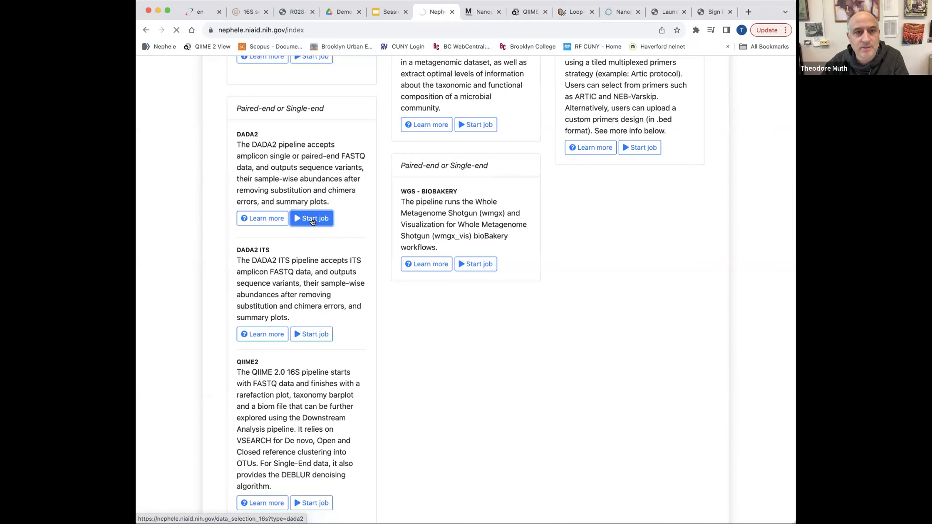
{"action": "left_click", "coordinate": [313, 219]}
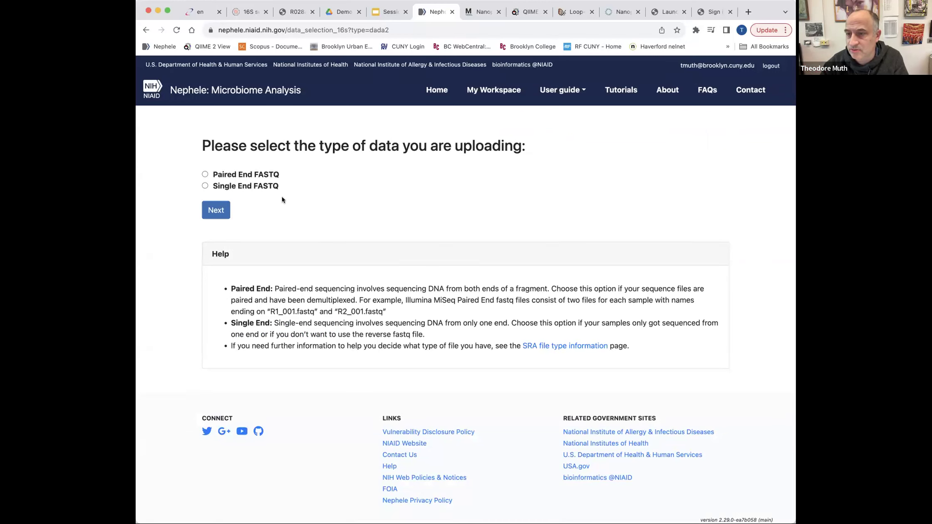
{"action": "left_click", "coordinate": [205, 174]}
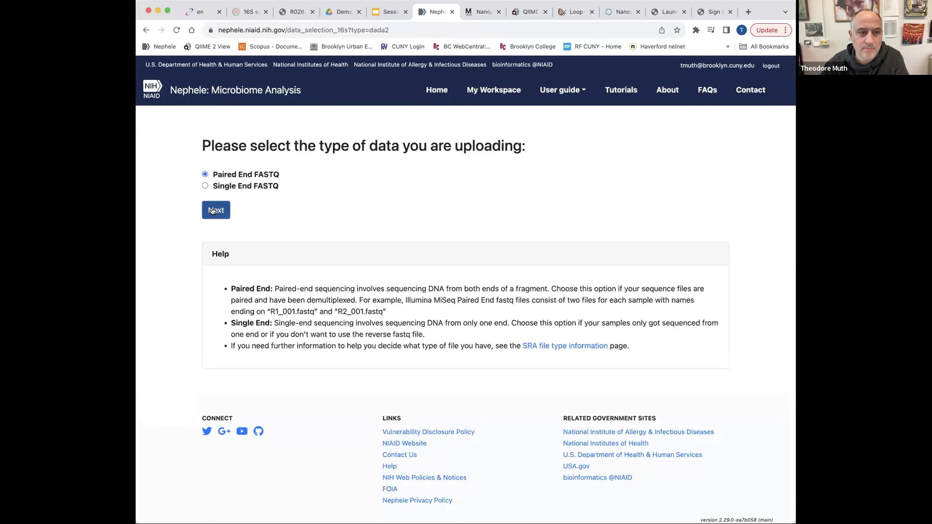
{"action": "left_click", "coordinate": [212, 211]}
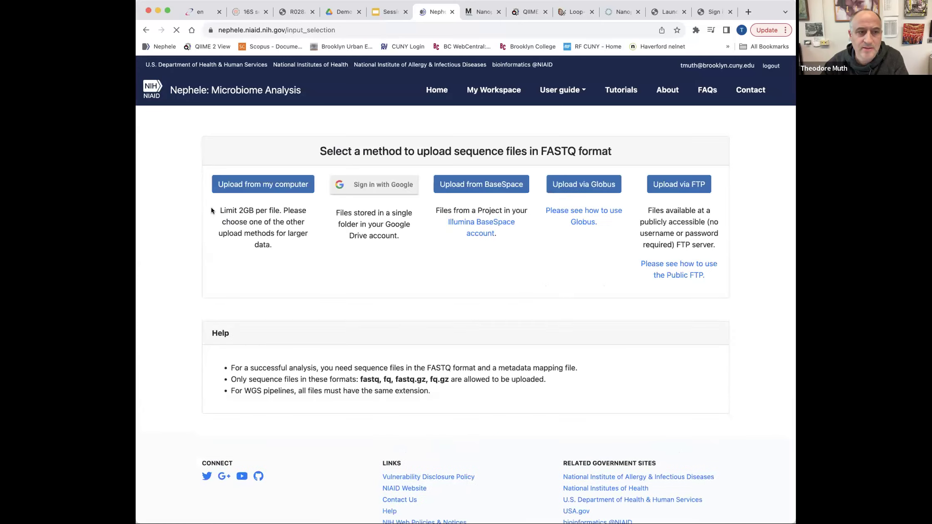
Step: Load the sequence files from Google Drive, using the 2023 FASTQ data seq files folder inside ASM REMNet Webinar Files Fall 2023
{"action": "left_click", "coordinate": [383, 191]}
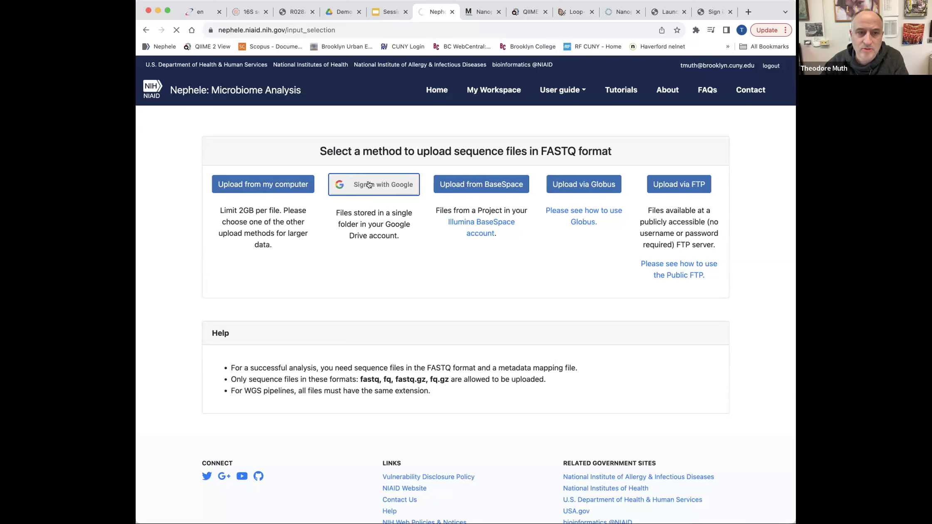
{"action": "scroll", "coordinate": [308, 283], "scroll_direction": "down", "scroll_amount": 10}
{"action": "scroll", "coordinate": [293, 340], "scroll_direction": "down", "scroll_amount": 20}
{"action": "scroll", "coordinate": [292, 340], "scroll_direction": "down", "scroll_amount": 20}
{"action": "scroll", "coordinate": [293, 341], "scroll_direction": "down", "scroll_amount": 15}
{"action": "scroll", "coordinate": [293, 341], "scroll_direction": "down", "scroll_amount": 20}
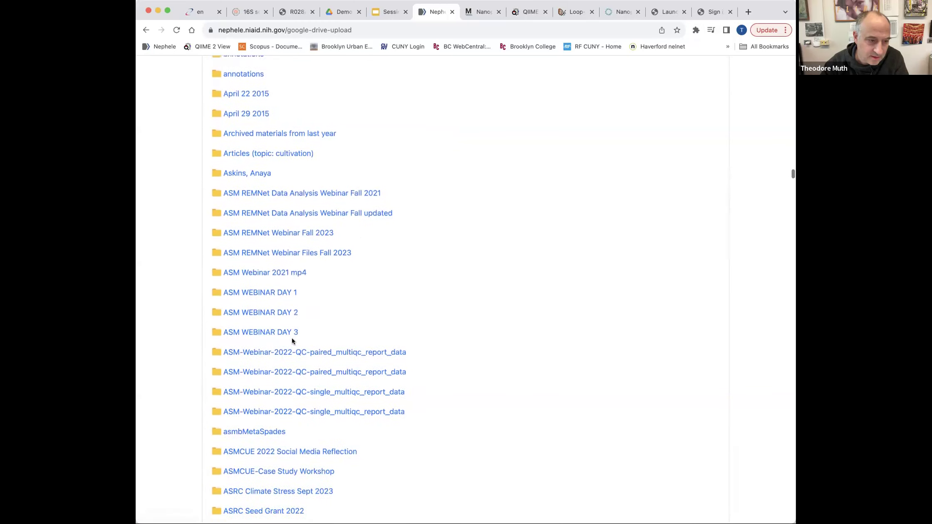
{"action": "scroll", "coordinate": [241, 300], "scroll_direction": "down", "scroll_amount": 3}
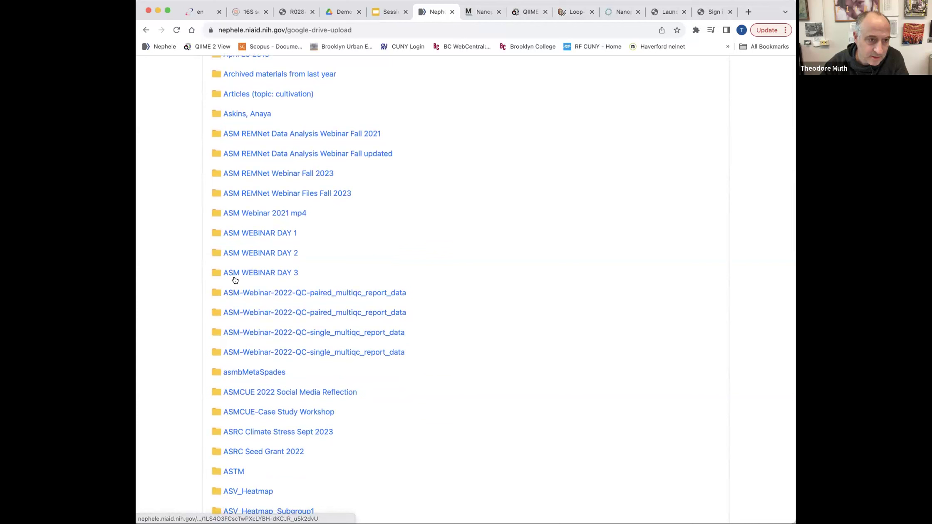
{"action": "left_click", "coordinate": [243, 192]}
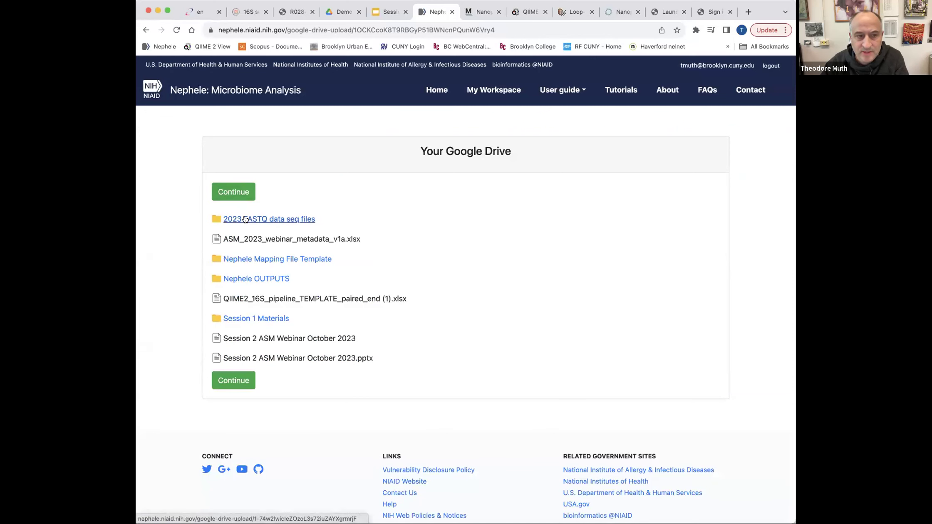
{"action": "left_click", "coordinate": [245, 219]}
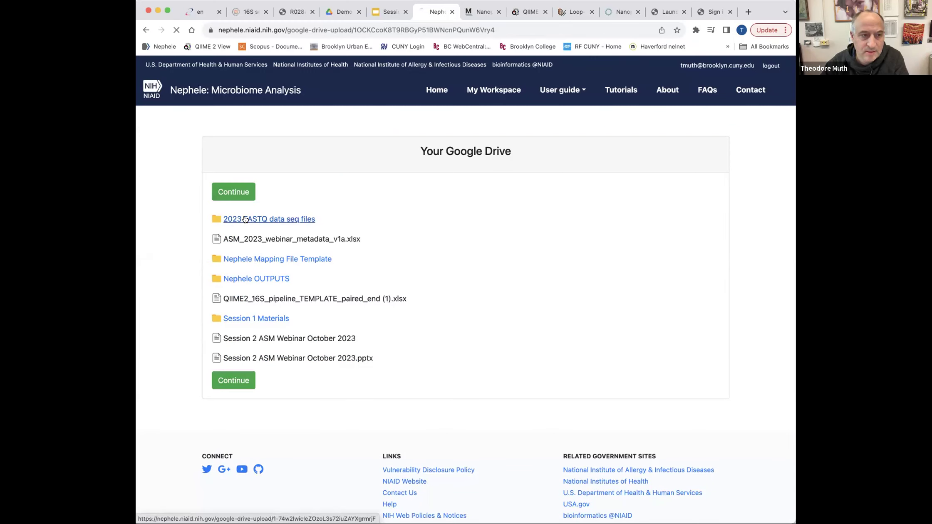
{"action": "left_click", "coordinate": [234, 192]}
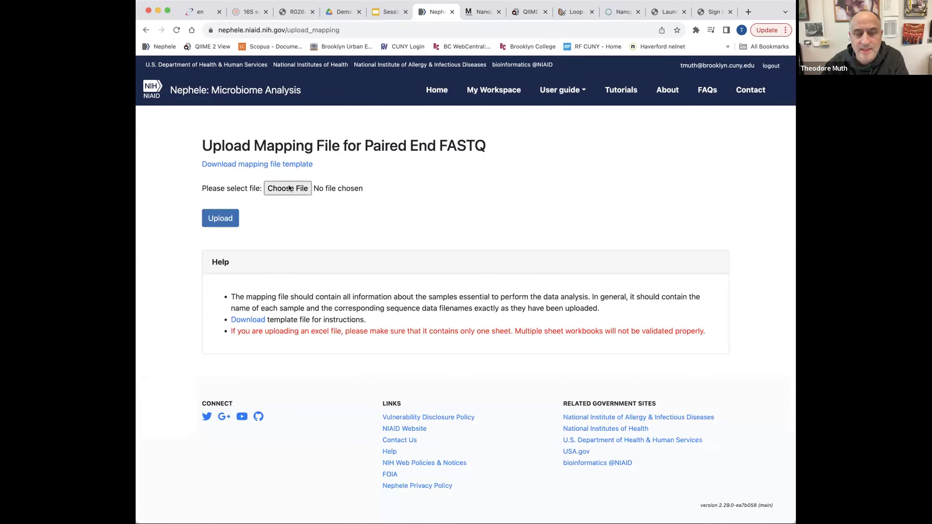
Step: Upload ASM_2023_webinar_metadata_v1a.xlsx as the mapping file for the paired-end FASTQ data
{"action": "left_click", "coordinate": [288, 188]}
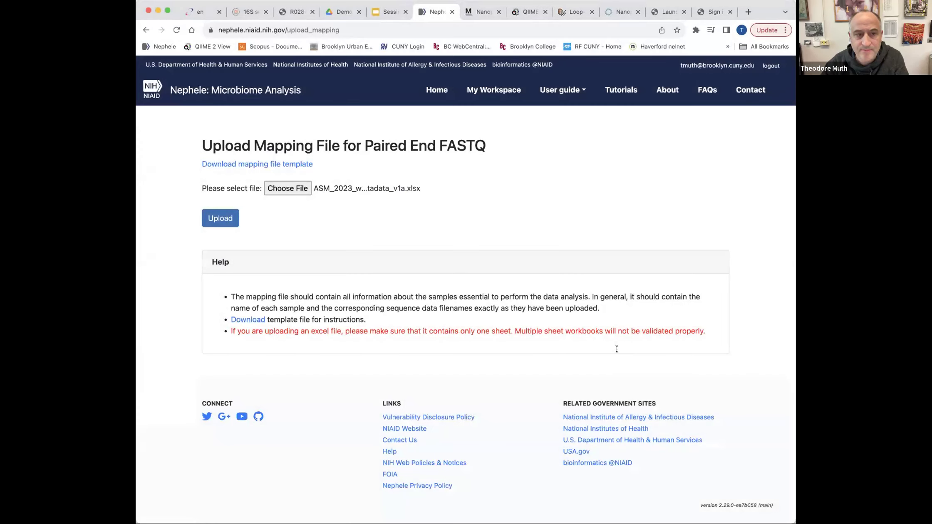
{"action": "left_click", "coordinate": [208, 220]}
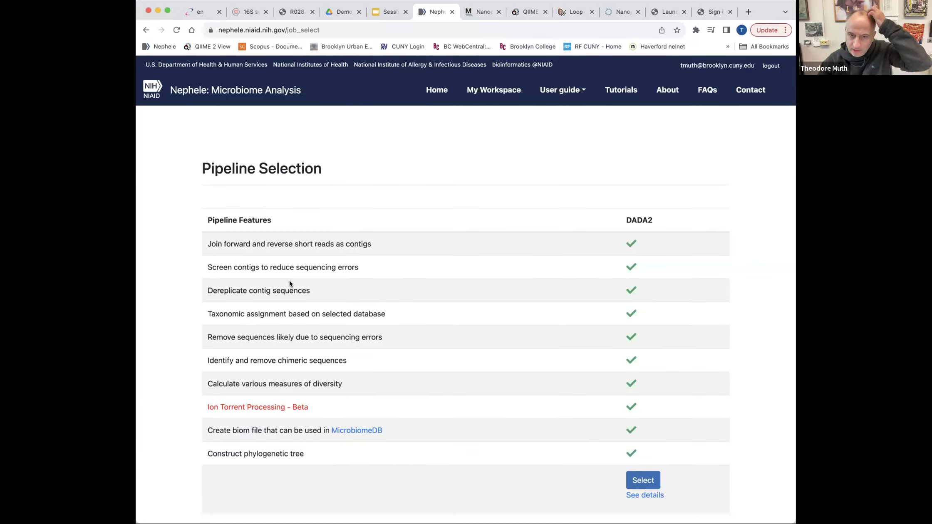
Step: Review the DADA2 pipeline's features, help notes and details page, and select DADA2 for the job
{"action": "scroll", "coordinate": [290, 281], "scroll_direction": "down", "scroll_amount": 2}
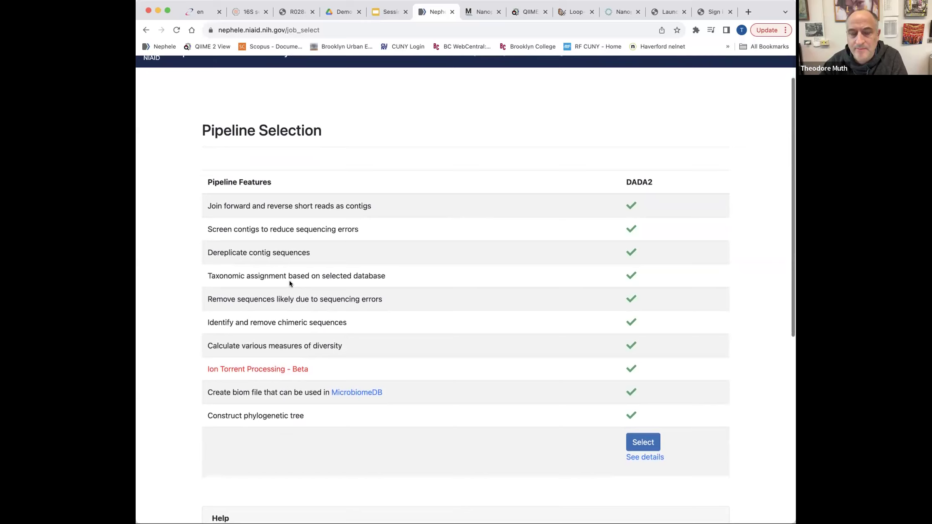
{"action": "scroll", "coordinate": [289, 283], "scroll_direction": "down", "scroll_amount": 1}
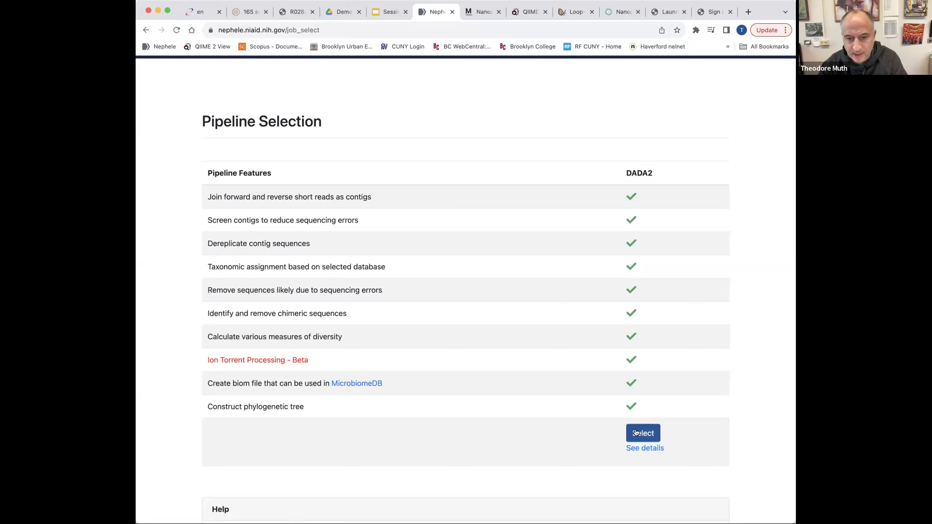
{"action": "scroll", "coordinate": [541, 383], "scroll_direction": "down", "scroll_amount": 5}
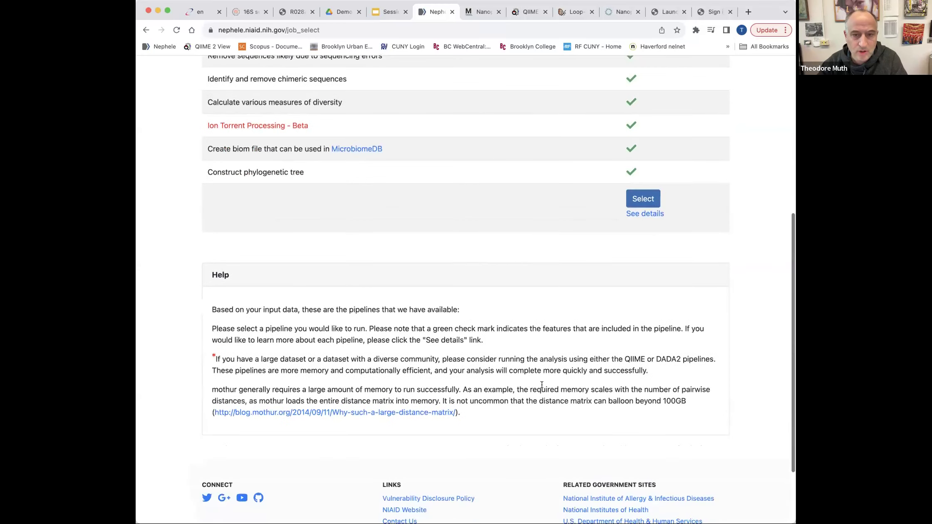
{"action": "scroll", "coordinate": [695, 209], "scroll_direction": "up", "scroll_amount": 2}
{"action": "left_click", "coordinate": [635, 247]}
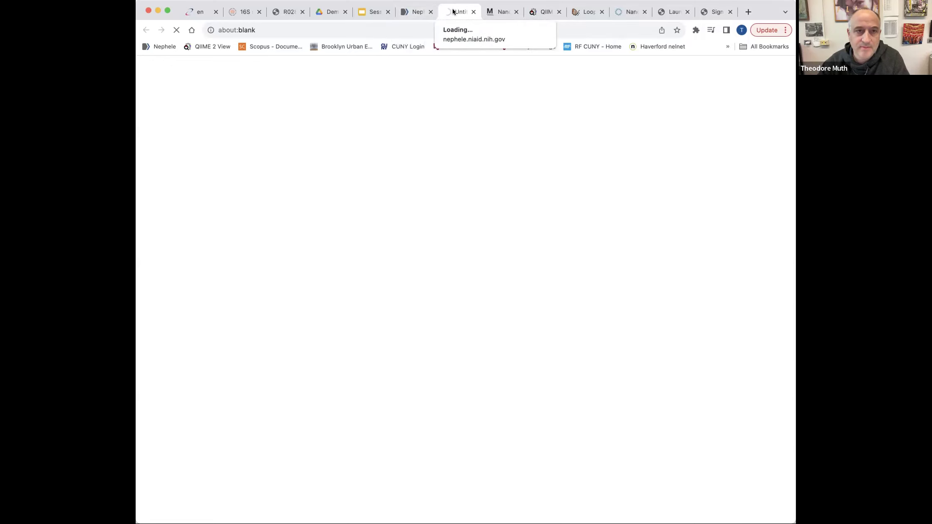
{"action": "left_click", "coordinate": [427, 8]}
{"action": "left_click", "coordinate": [473, 12]}
{"action": "scroll", "coordinate": [380, 194], "scroll_direction": "up", "scroll_amount": 2}
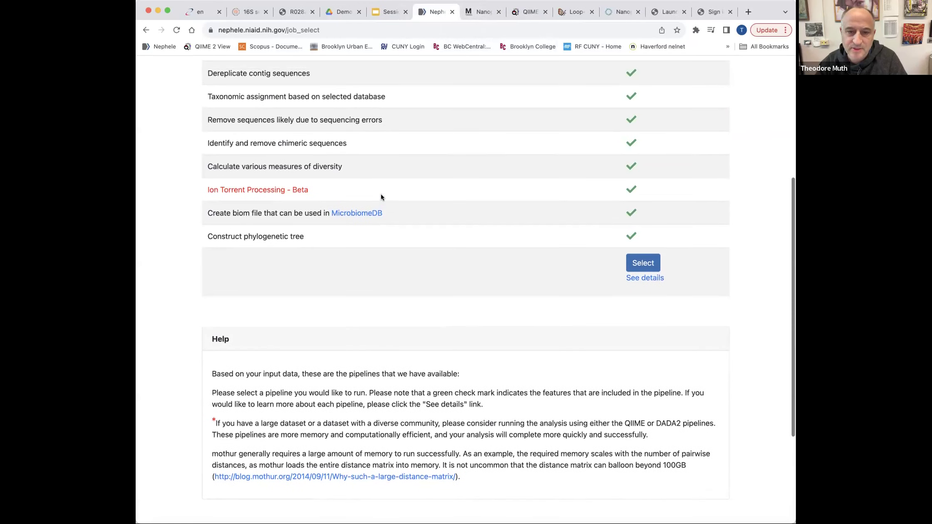
{"action": "left_click", "coordinate": [639, 291]}
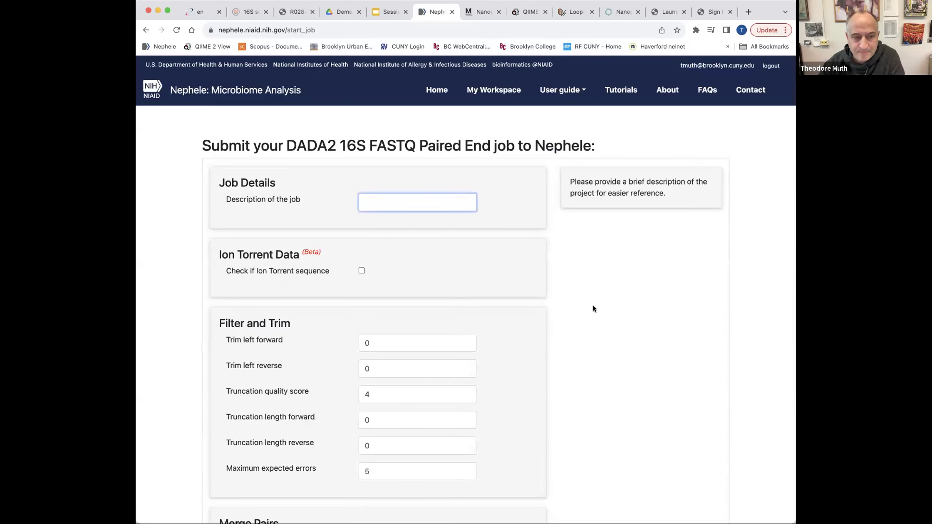
Step: Enter "demo ASM webinar DADA2" as the description of the job
{"action": "scroll", "coordinate": [593, 308], "scroll_direction": "down", "scroll_amount": 1}
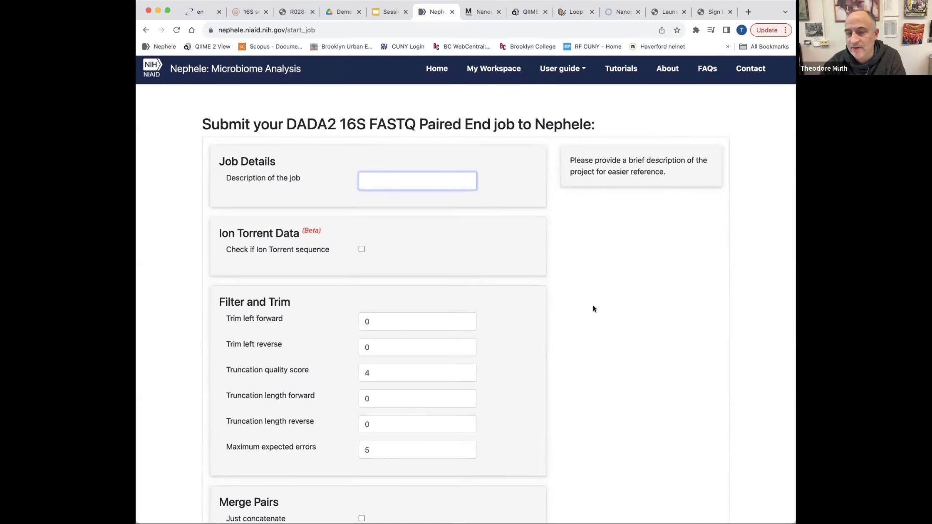
{"action": "scroll", "coordinate": [593, 309], "scroll_direction": "down", "scroll_amount": 2}
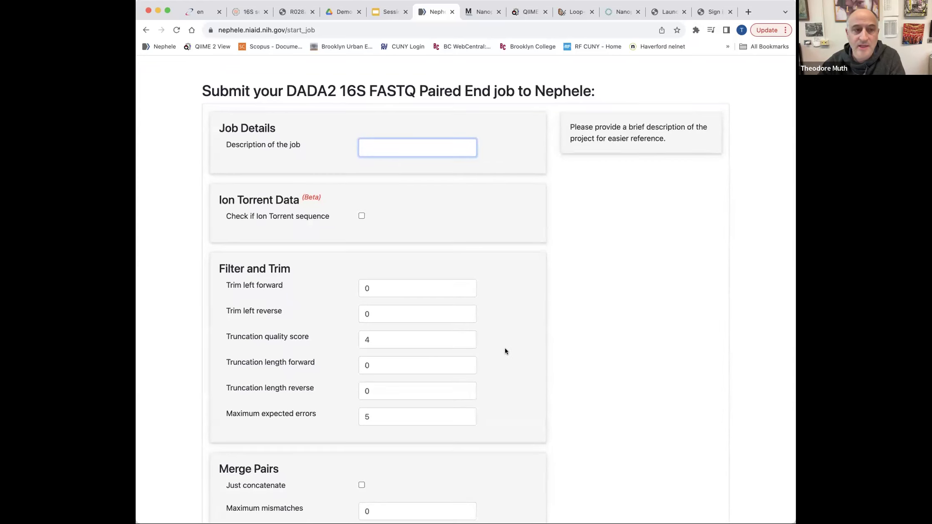
{"action": "scroll", "coordinate": [506, 351], "scroll_direction": "up", "scroll_amount": 1}
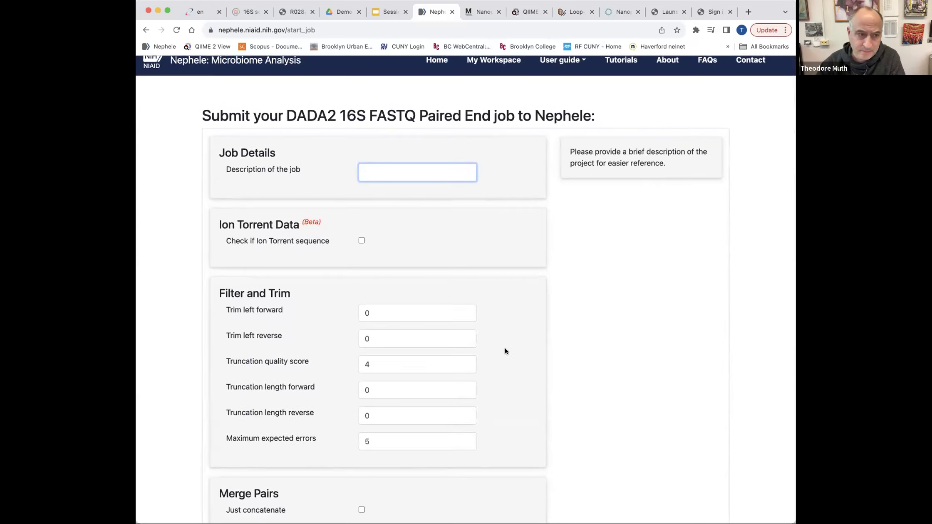
{"action": "scroll", "coordinate": [505, 349], "scroll_direction": "down", "scroll_amount": 1}
{"action": "scroll", "coordinate": [504, 348], "scroll_direction": "down", "scroll_amount": 1}
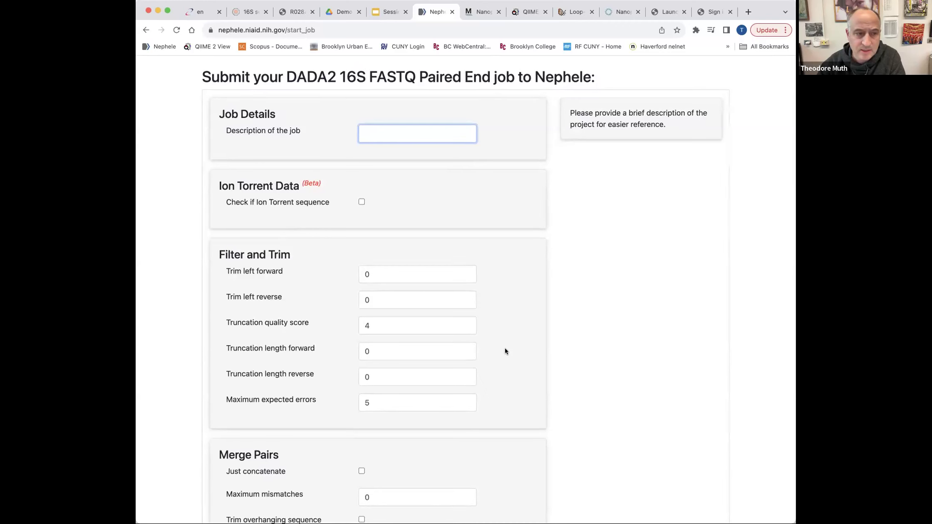
{"action": "scroll", "coordinate": [505, 348], "scroll_direction": "down", "scroll_amount": 1}
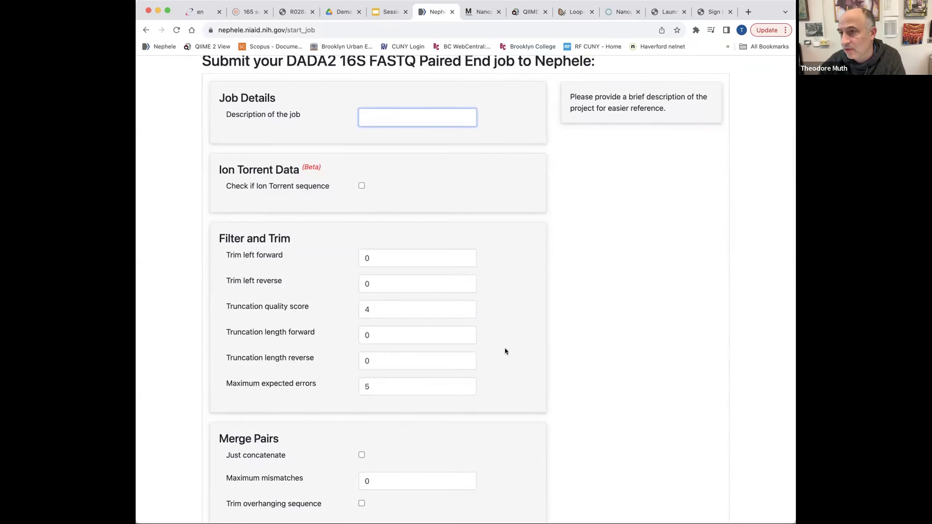
{"action": "scroll", "coordinate": [504, 348], "scroll_direction": "up", "scroll_amount": 1}
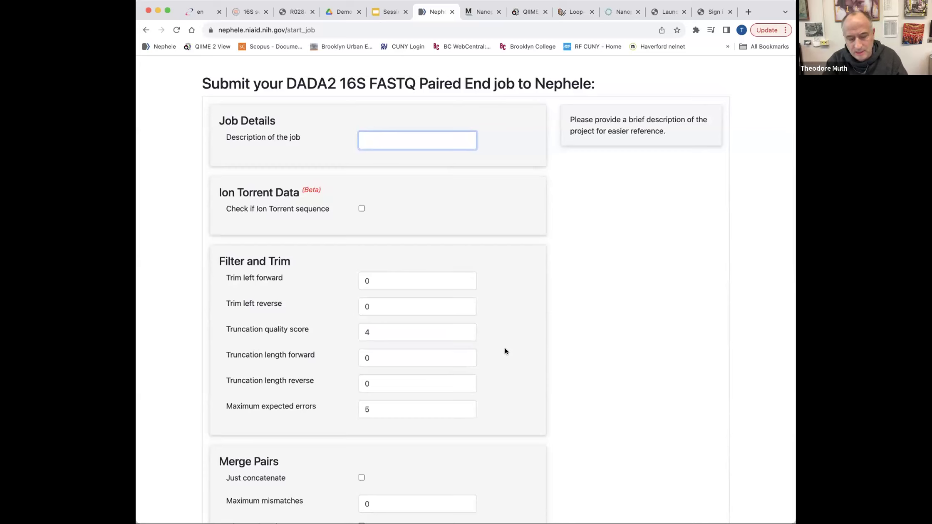
{"action": "type", "text": "D"}
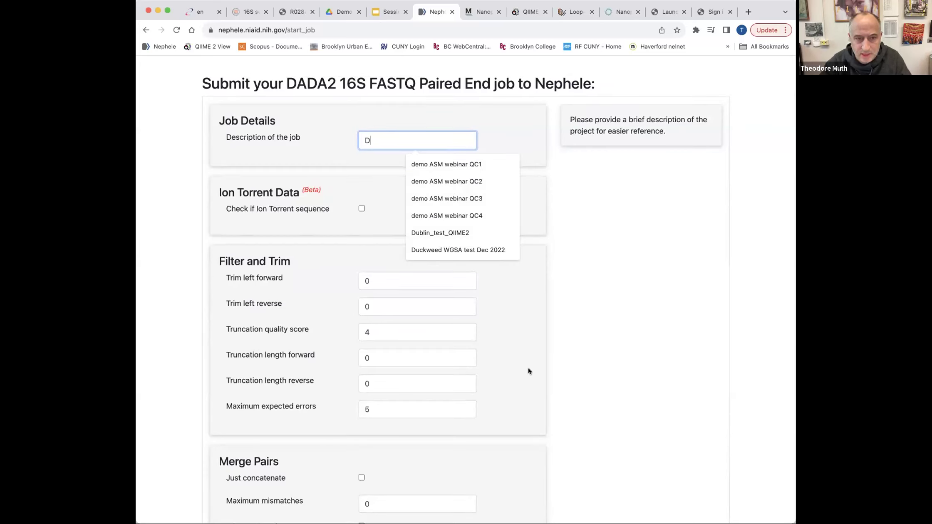
{"action": "left_click", "coordinate": [430, 198]}
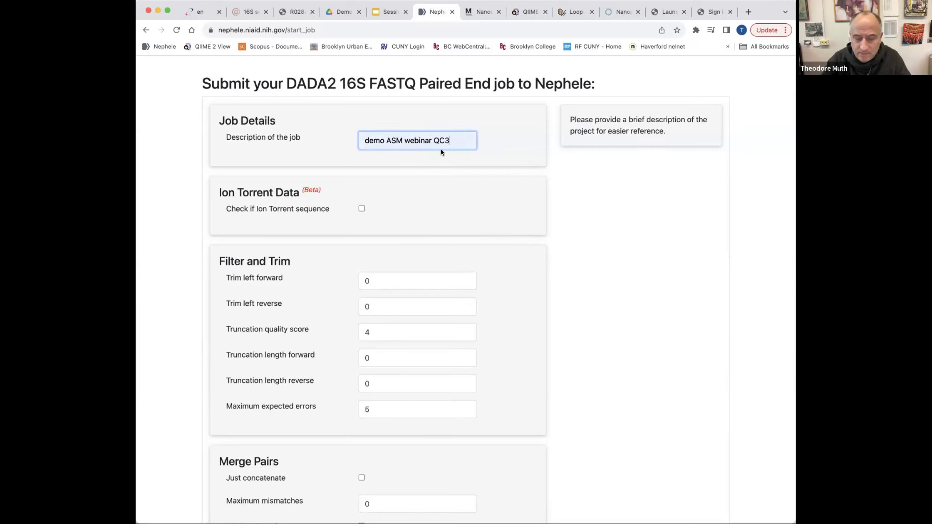
{"action": "key", "text": "BackSpace"}
{"action": "key", "text": "BackSpace"}
{"action": "key", "text": "BackSpace"}
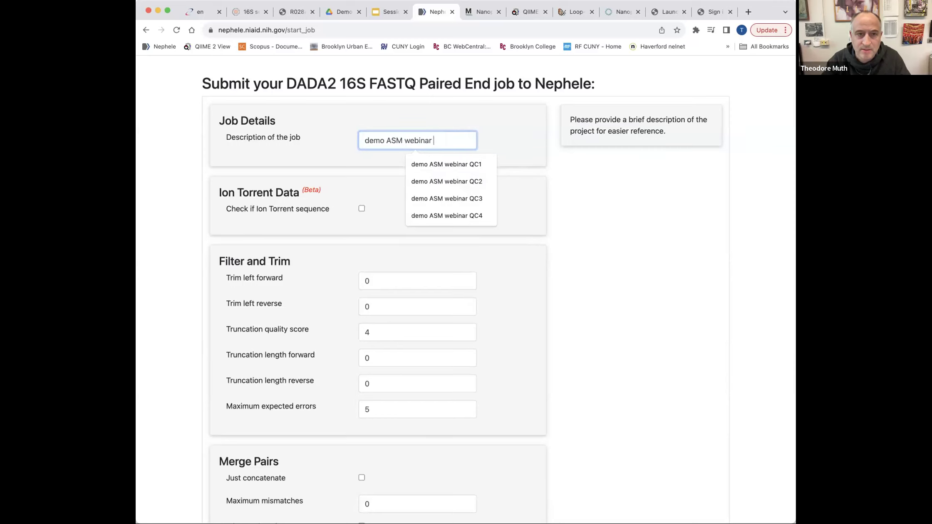
{"action": "type", "text": "DADA2"}
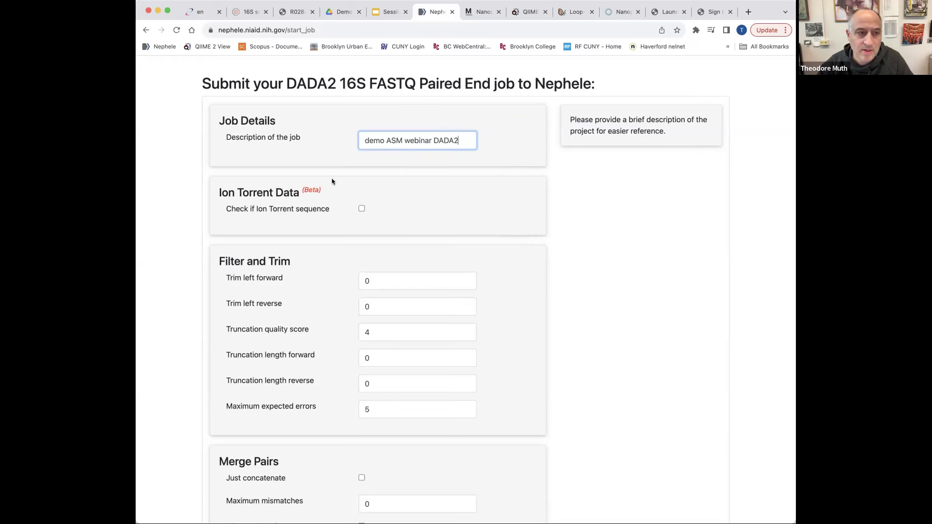
Step: Review the job's Filter and Trim, Merge Pairs and Analysis parameters
{"action": "scroll", "coordinate": [255, 200], "scroll_direction": "down", "scroll_amount": 3}
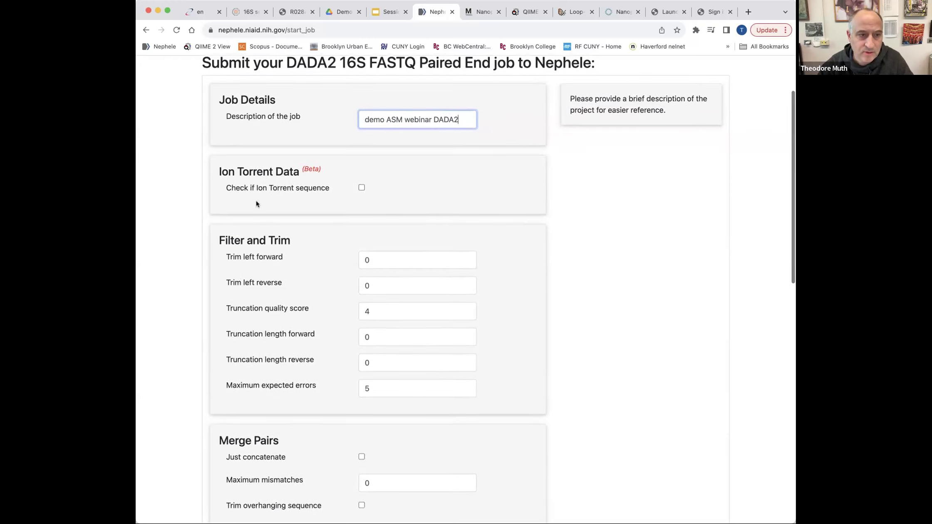
{"action": "scroll", "coordinate": [256, 201], "scroll_direction": "down", "scroll_amount": 4}
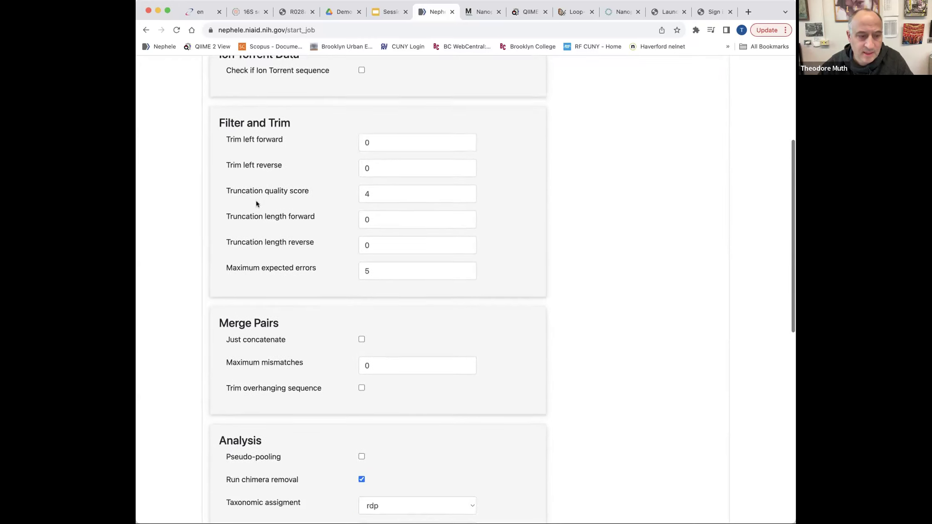
{"action": "scroll", "coordinate": [256, 203], "scroll_direction": "down", "scroll_amount": 1}
{"action": "scroll", "coordinate": [255, 203], "scroll_direction": "up", "scroll_amount": 3}
{"action": "scroll", "coordinate": [256, 201], "scroll_direction": "up", "scroll_amount": 1}
{"action": "scroll", "coordinate": [256, 203], "scroll_direction": "down", "scroll_amount": 2}
{"action": "scroll", "coordinate": [257, 202], "scroll_direction": "down", "scroll_amount": 2}
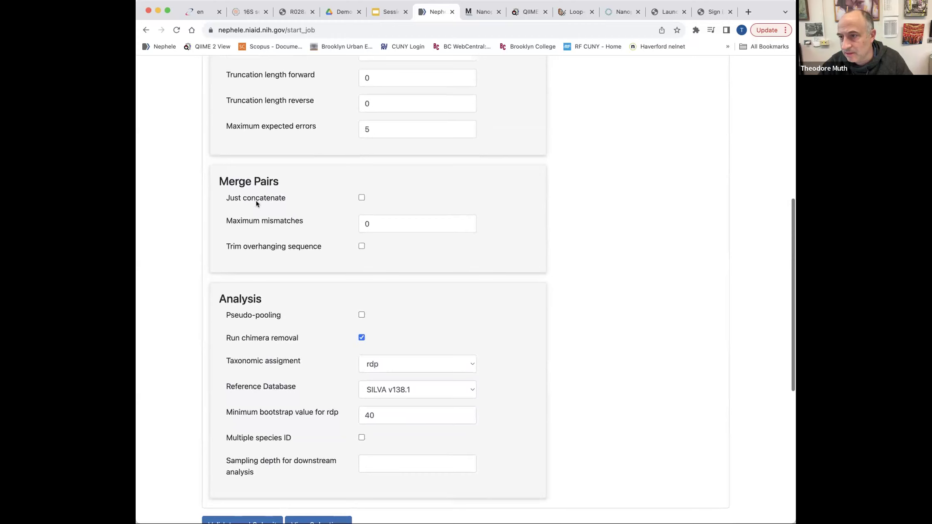
{"action": "scroll", "coordinate": [256, 202], "scroll_direction": "down", "scroll_amount": 2}
{"action": "scroll", "coordinate": [256, 204], "scroll_direction": "down", "scroll_amount": 3}
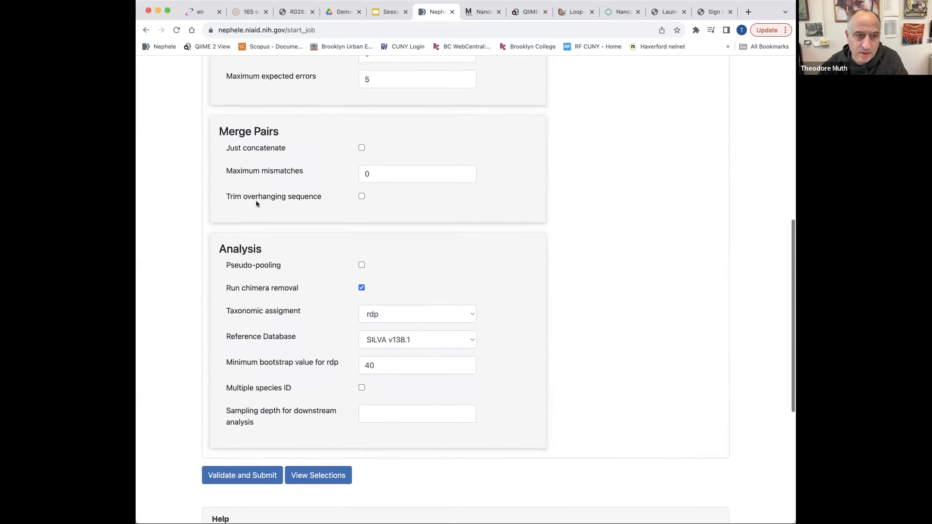
{"action": "scroll", "coordinate": [340, 232], "scroll_direction": "down", "scroll_amount": 2}
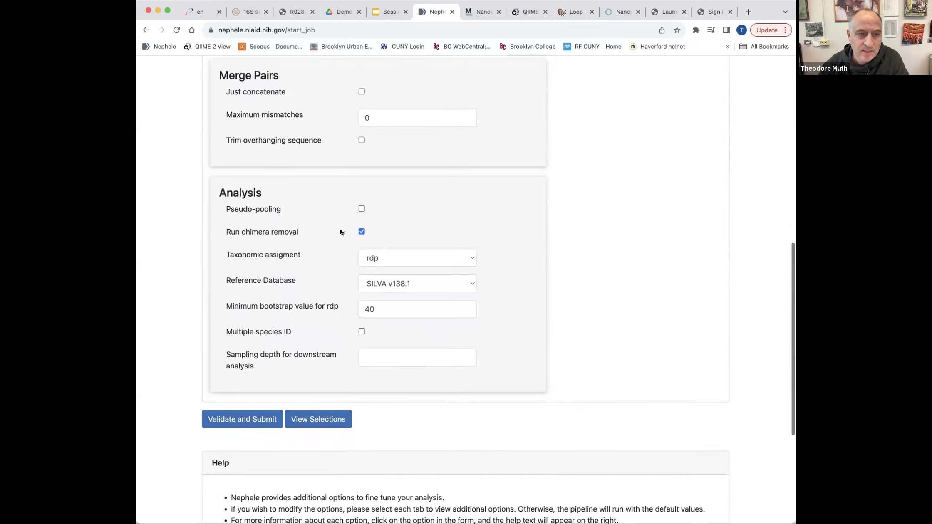
Step: Check the available taxonomic assignment methods and reference databases, keeping rdp and SILVA v138.1 selected
{"action": "left_click", "coordinate": [464, 256]}
{"action": "left_click", "coordinate": [461, 255]}
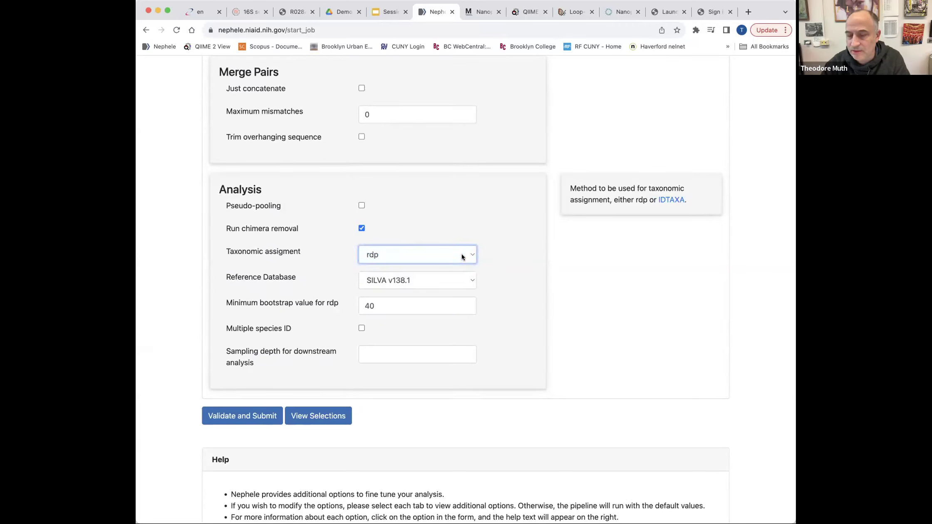
{"action": "left_click", "coordinate": [462, 254]}
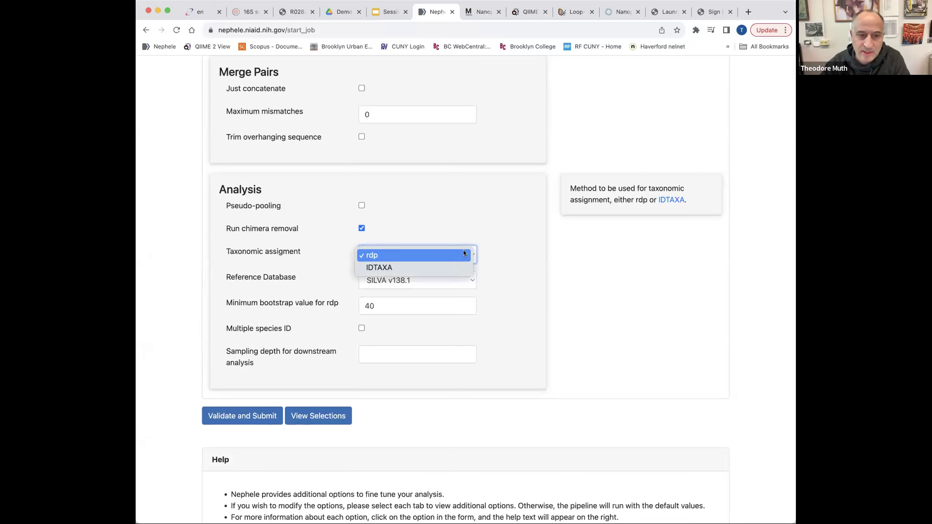
{"action": "left_click", "coordinate": [469, 232]}
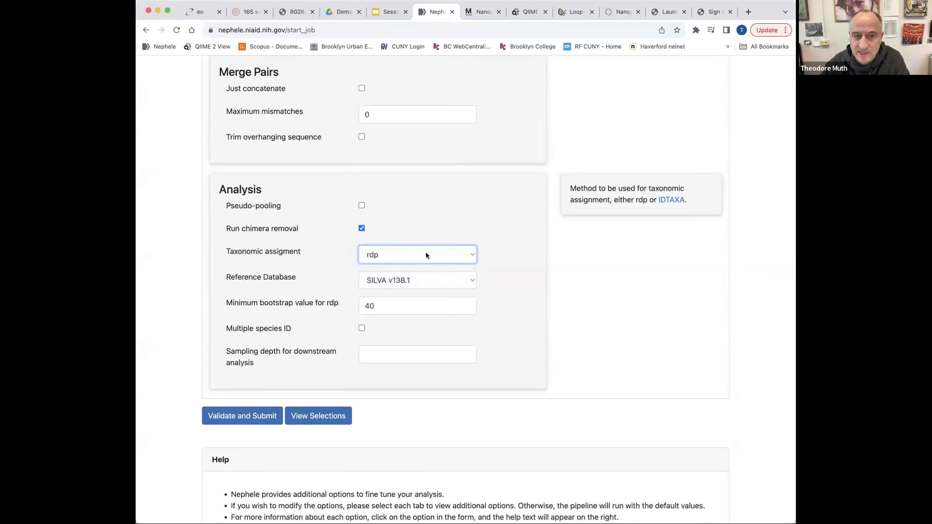
{"action": "left_click", "coordinate": [466, 279]}
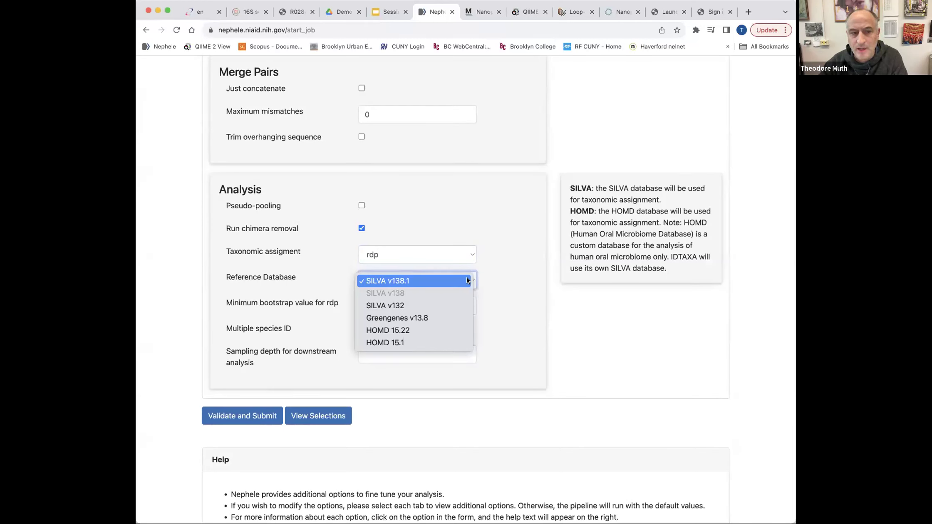
{"action": "left_click", "coordinate": [499, 278]}
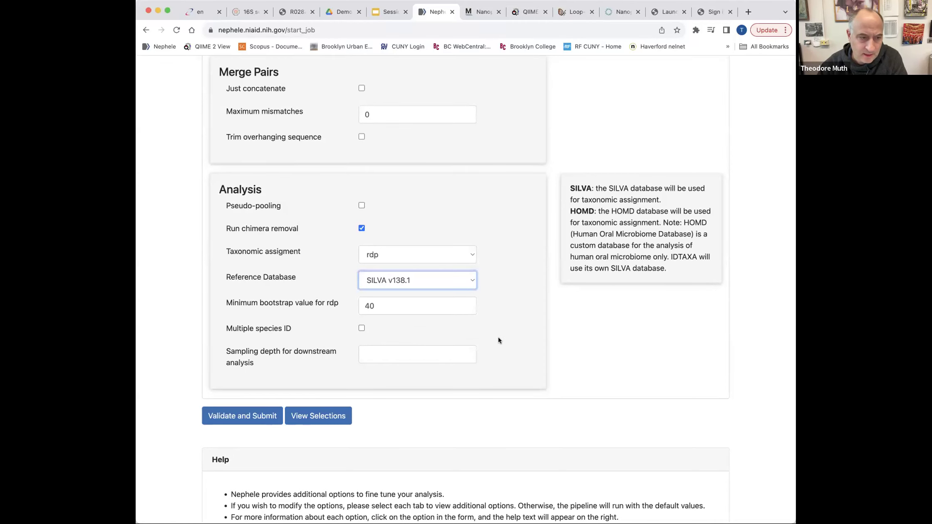
Step: Look over the remaining analysis options, then validate and submit the DADA2 job
{"action": "scroll", "coordinate": [499, 336], "scroll_direction": "down", "scroll_amount": 1}
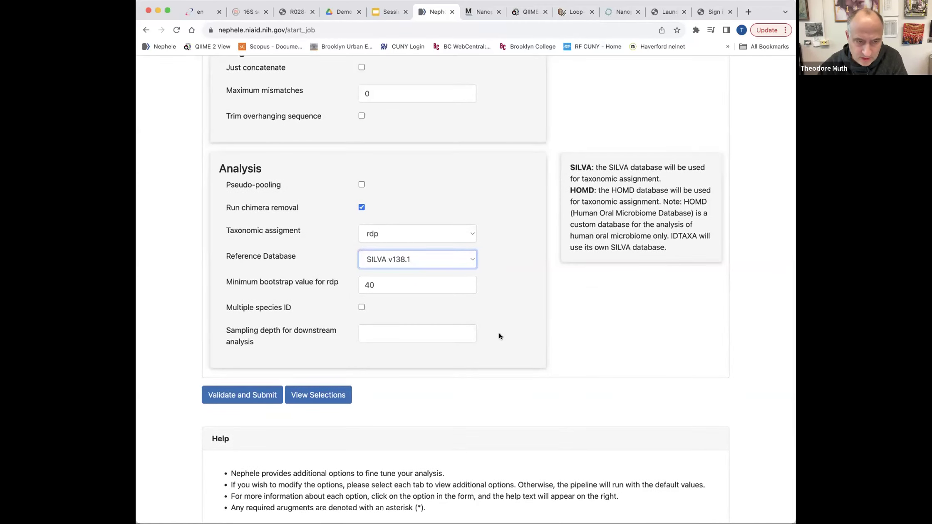
{"action": "scroll", "coordinate": [499, 336], "scroll_direction": "down", "scroll_amount": 1}
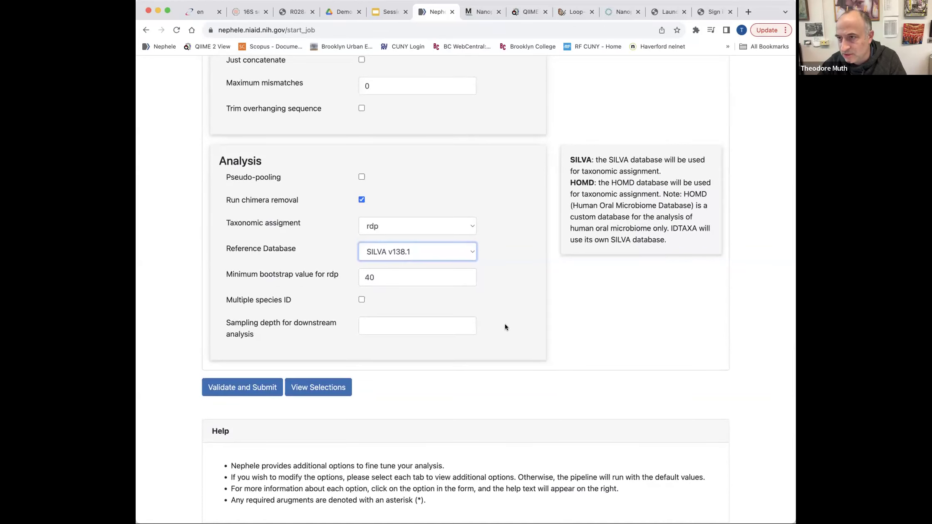
{"action": "scroll", "coordinate": [503, 323], "scroll_direction": "up", "scroll_amount": 4}
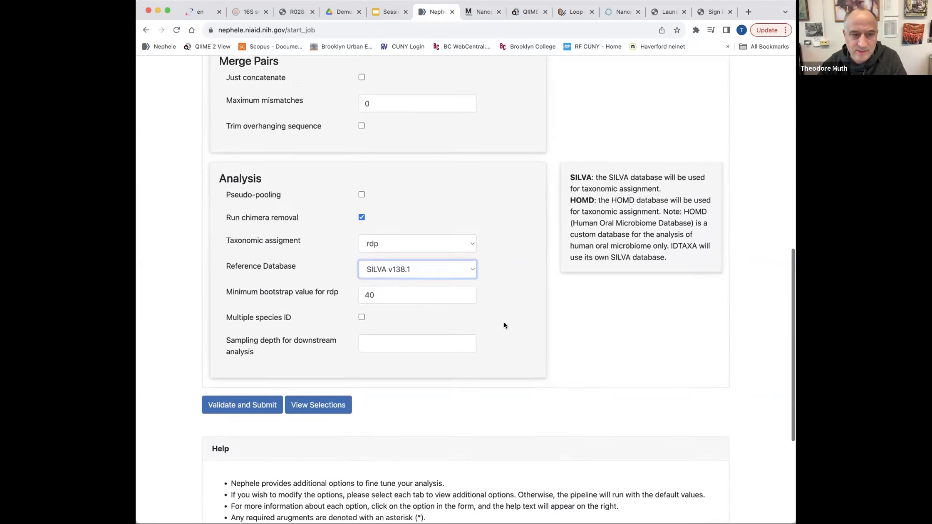
{"action": "scroll", "coordinate": [504, 324], "scroll_direction": "down", "scroll_amount": 3}
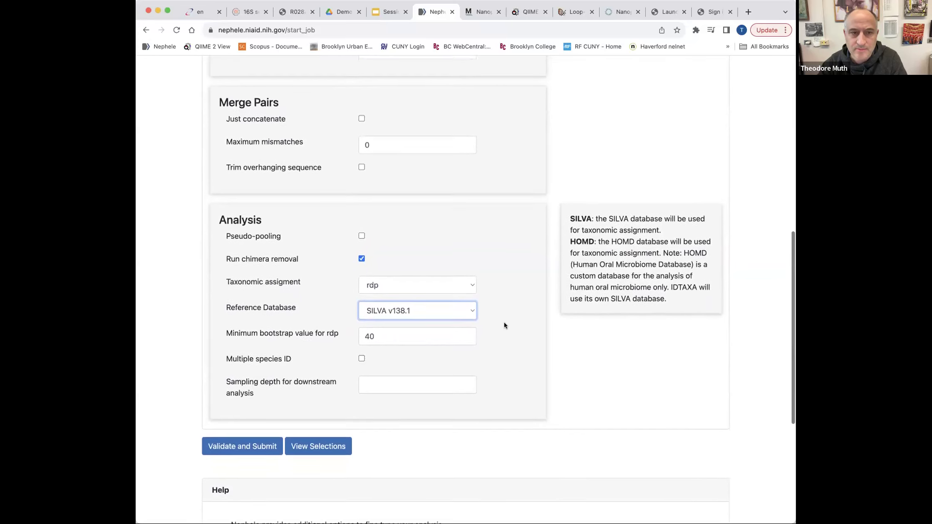
{"action": "scroll", "coordinate": [504, 324], "scroll_direction": "down", "scroll_amount": 1}
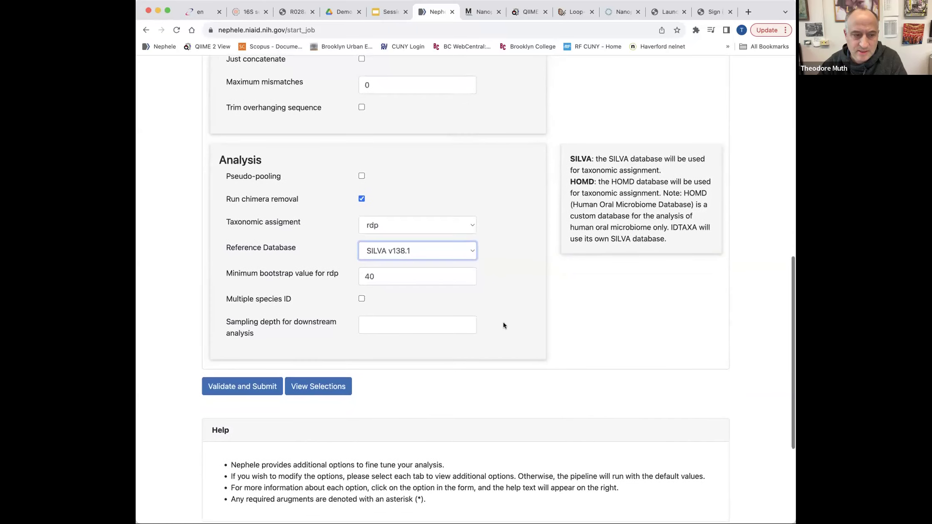
{"action": "left_click", "coordinate": [240, 387]}
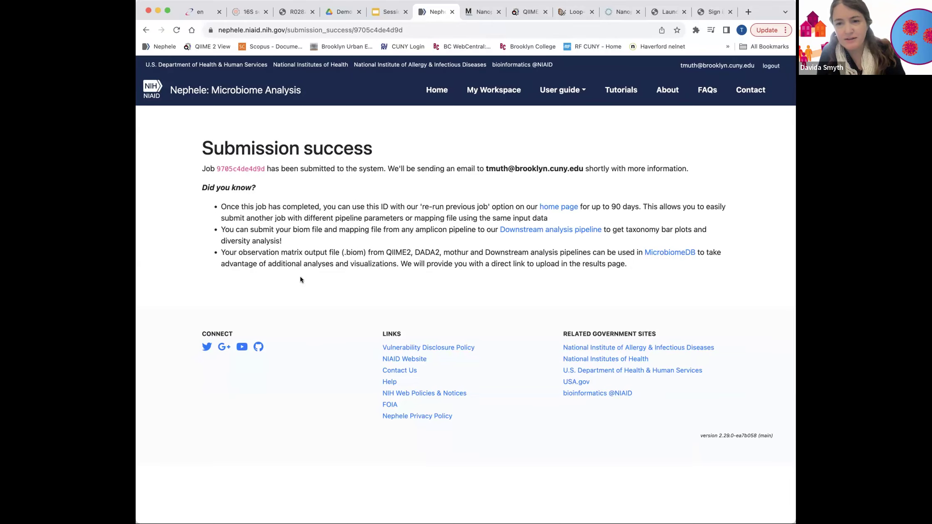
Step: Switch to Google Drive and browse the files of the outputs 10 DADA2 demo folder inside Nephele OUTPUTS
{"action": "left_click", "coordinate": [337, 12]}
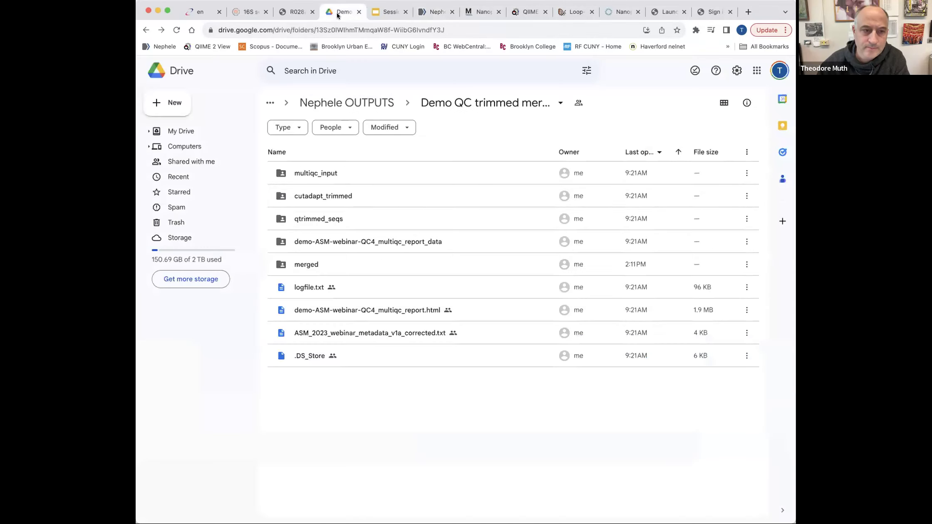
{"action": "left_click", "coordinate": [146, 30]}
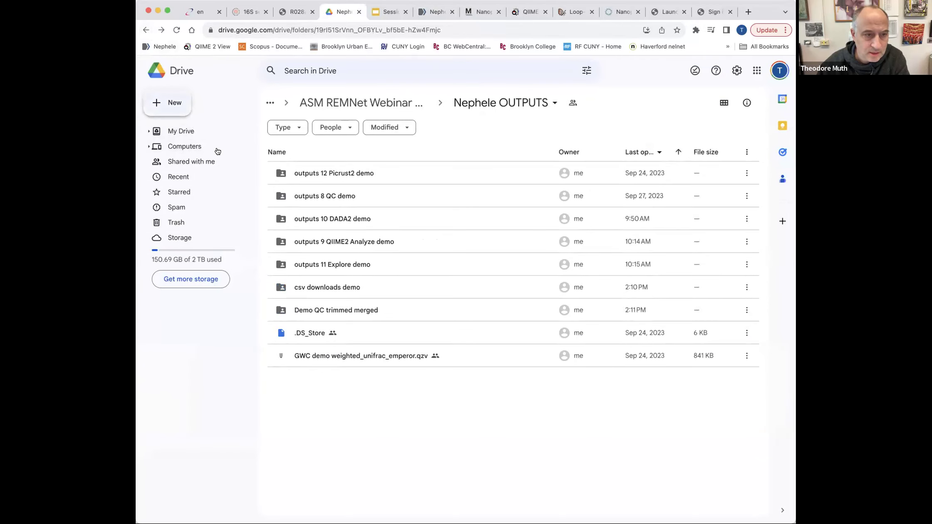
{"action": "left_click", "coordinate": [145, 30]}
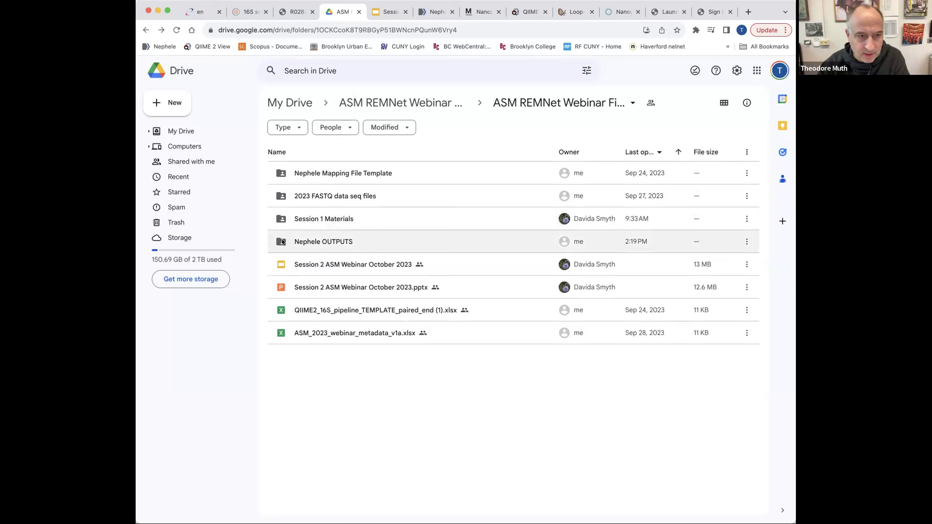
{"action": "double_click", "coordinate": [310, 240]}
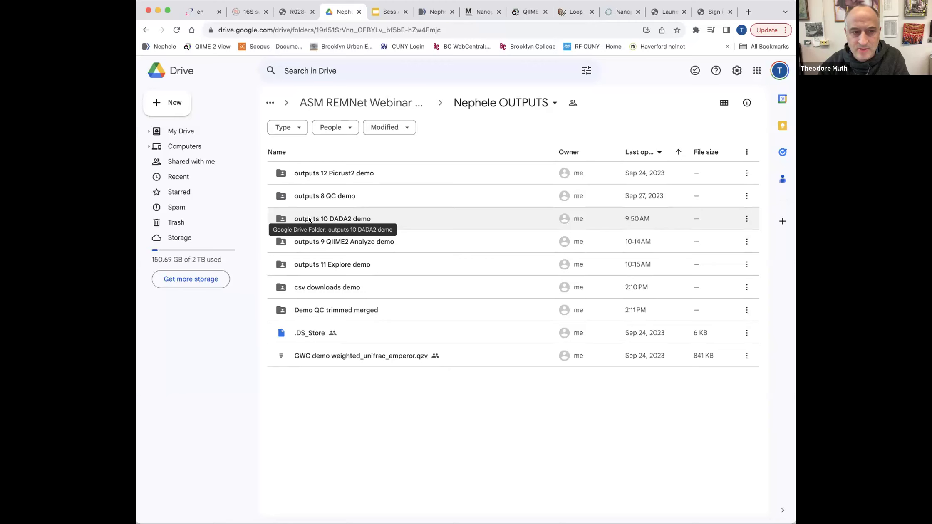
{"action": "double_click", "coordinate": [309, 217]}
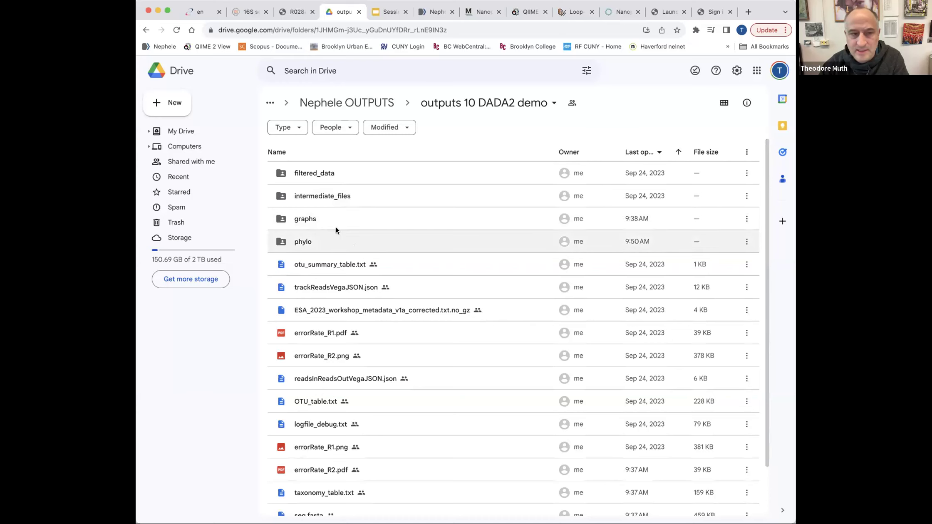
{"action": "scroll", "coordinate": [331, 247], "scroll_direction": "down", "scroll_amount": 3}
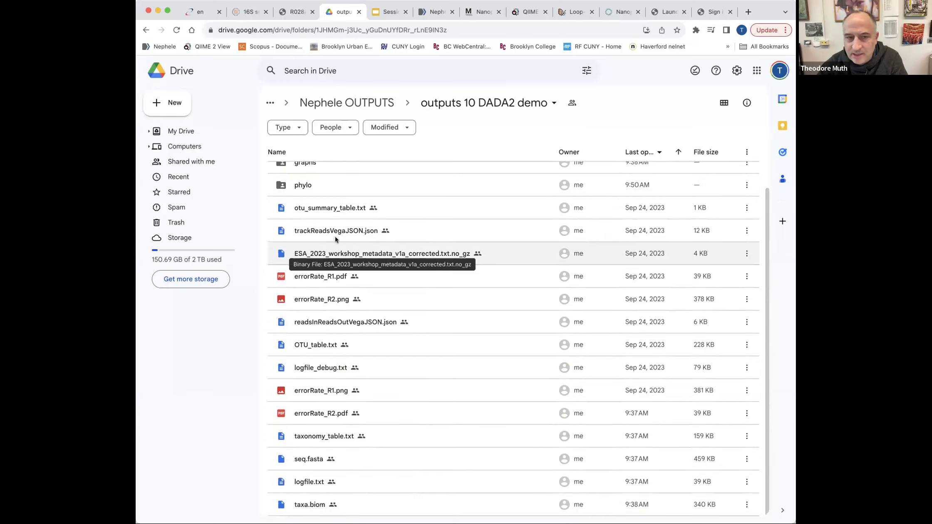
{"action": "scroll", "coordinate": [358, 161], "scroll_direction": "up", "scroll_amount": 1}
{"action": "scroll", "coordinate": [357, 160], "scroll_direction": "down", "scroll_amount": 1}
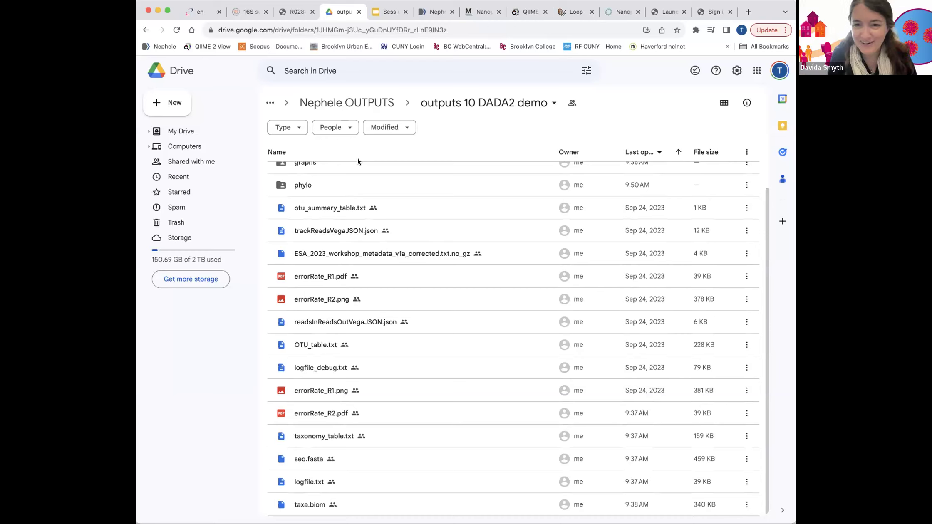
Step: Open logfile.txt from the DADA2 demo outputs and examine the job parameters and run messages
{"action": "left_click", "coordinate": [307, 481]}
{"action": "double_click", "coordinate": [307, 481]}
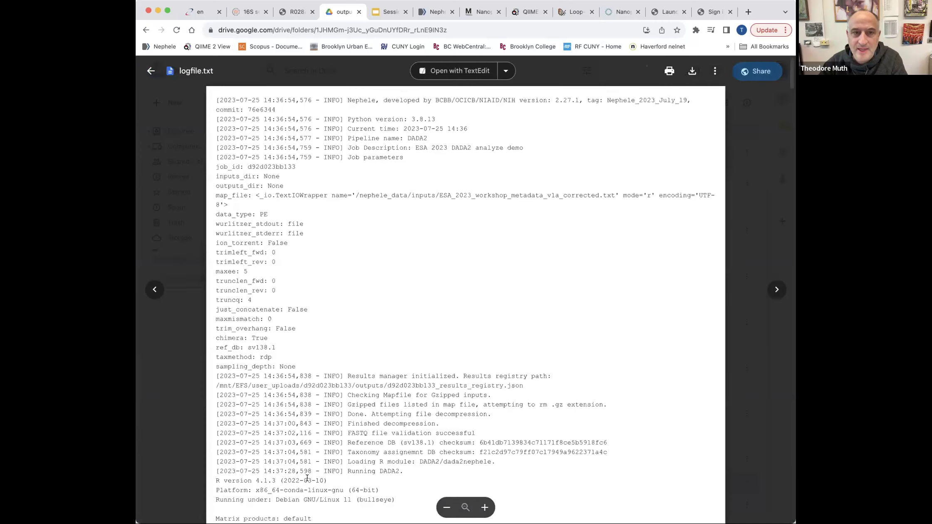
{"action": "scroll", "coordinate": [423, 273], "scroll_direction": "down", "scroll_amount": 2}
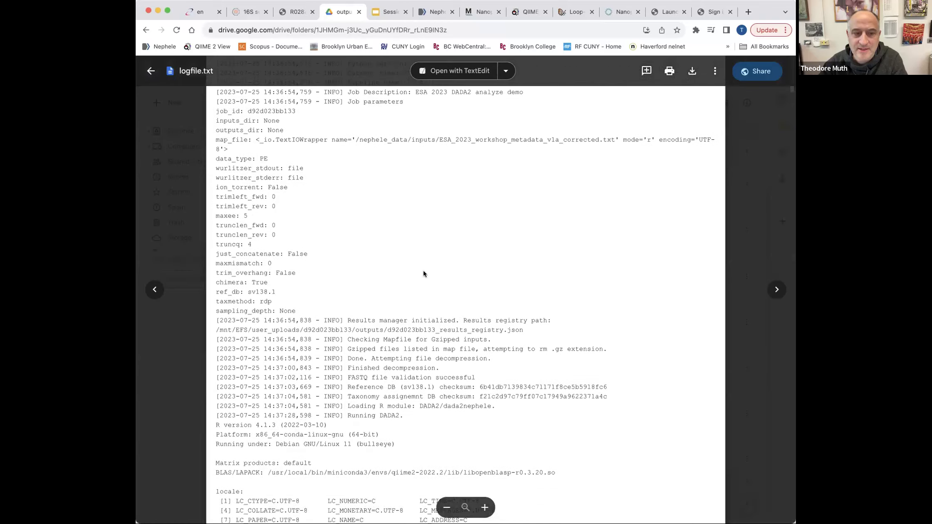
Step: Examine the log's package versions, taxonomic reference database and DADA algorithm options, and close logfile.txt
{"action": "scroll", "coordinate": [423, 273], "scroll_direction": "up", "scroll_amount": 1}
{"action": "scroll", "coordinate": [423, 274], "scroll_direction": "down", "scroll_amount": 7}
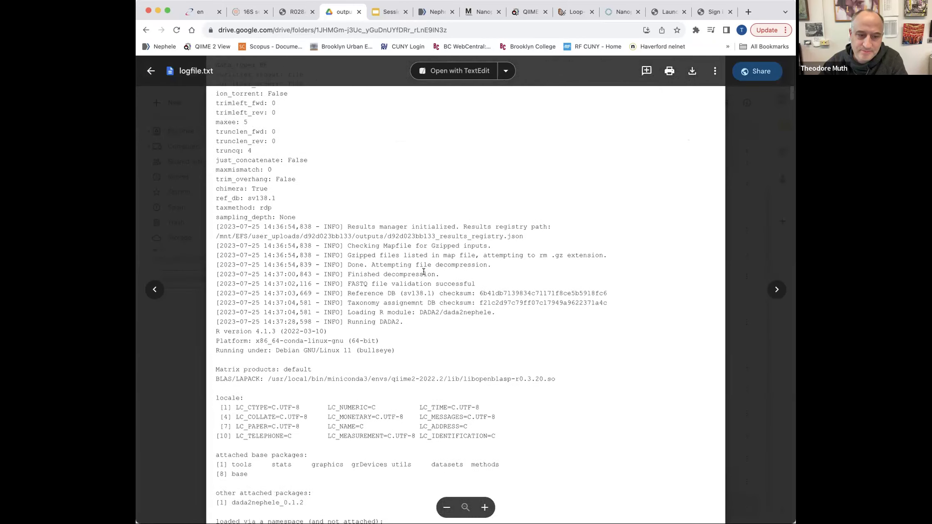
{"action": "scroll", "coordinate": [423, 272], "scroll_direction": "down", "scroll_amount": 9}
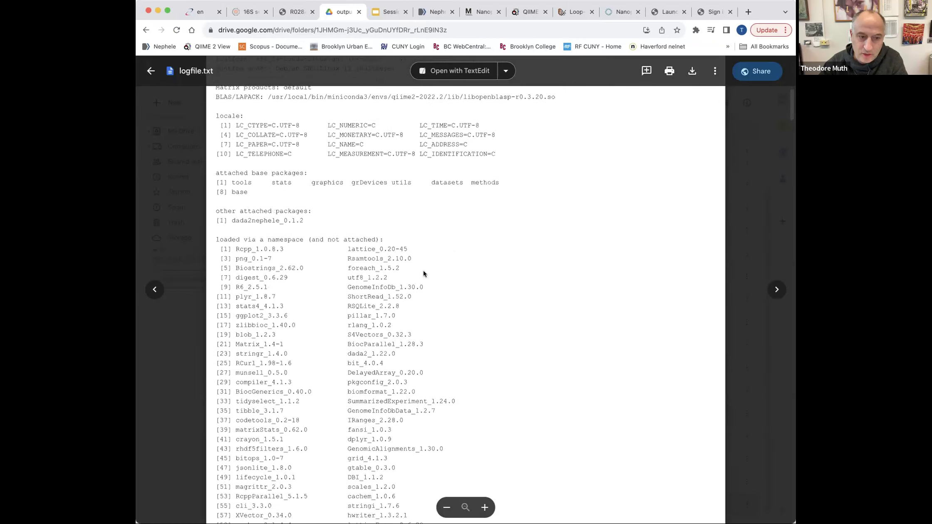
{"action": "scroll", "coordinate": [423, 271], "scroll_direction": "down", "scroll_amount": 6}
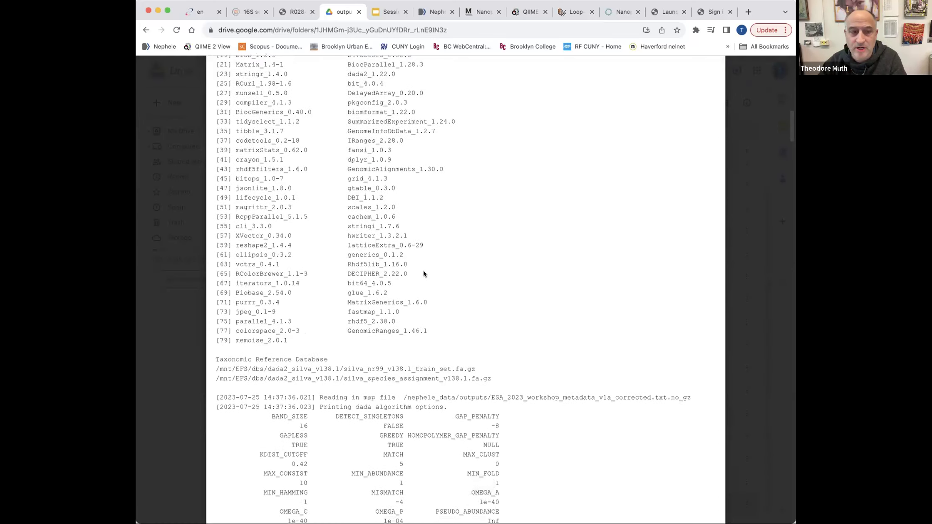
{"action": "scroll", "coordinate": [423, 271], "scroll_direction": "down", "scroll_amount": 5}
{"action": "scroll", "coordinate": [423, 271], "scroll_direction": "up", "scroll_amount": 20}
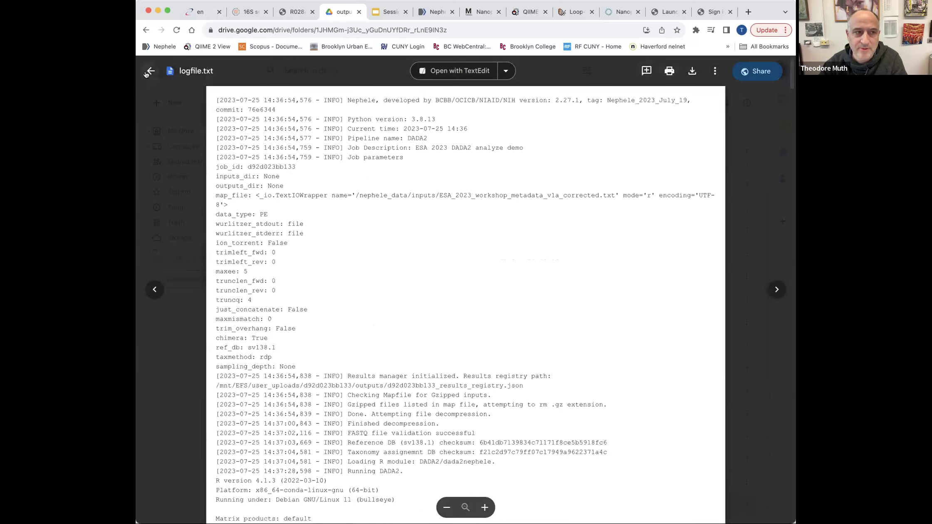
{"action": "left_click", "coordinate": [145, 74]}
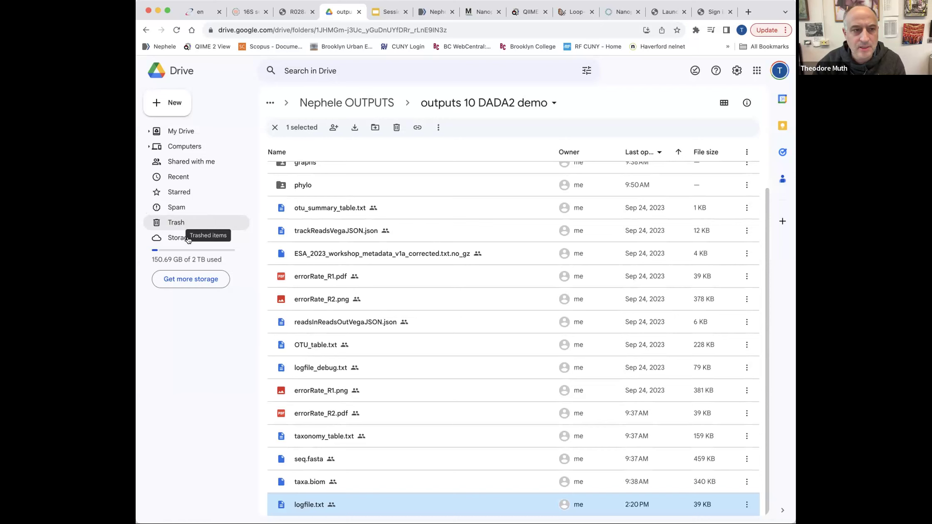
Step: Open the merged folder inside Demo QC trimmed merged and look through its extendedFrags, notCombined and histogram files
{"action": "scroll", "coordinate": [389, 245], "scroll_direction": "up", "scroll_amount": 3}
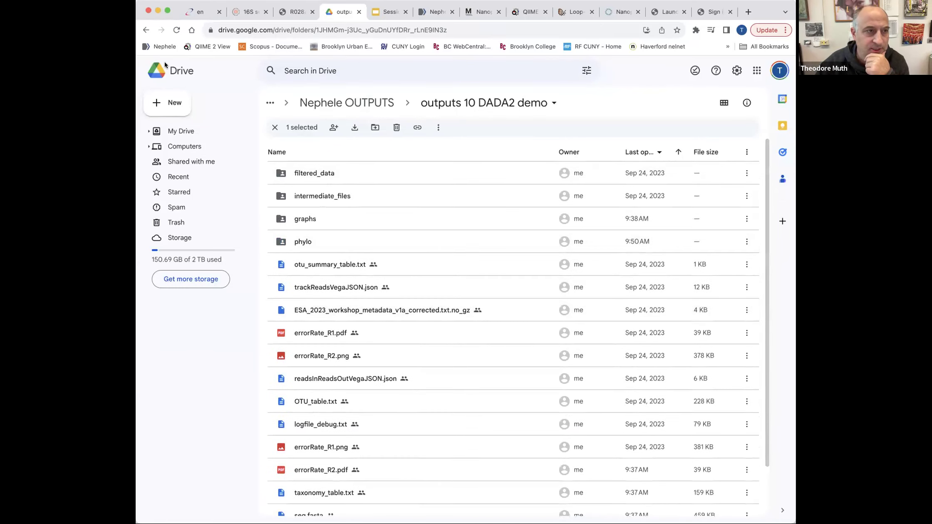
{"action": "left_click", "coordinate": [146, 29]}
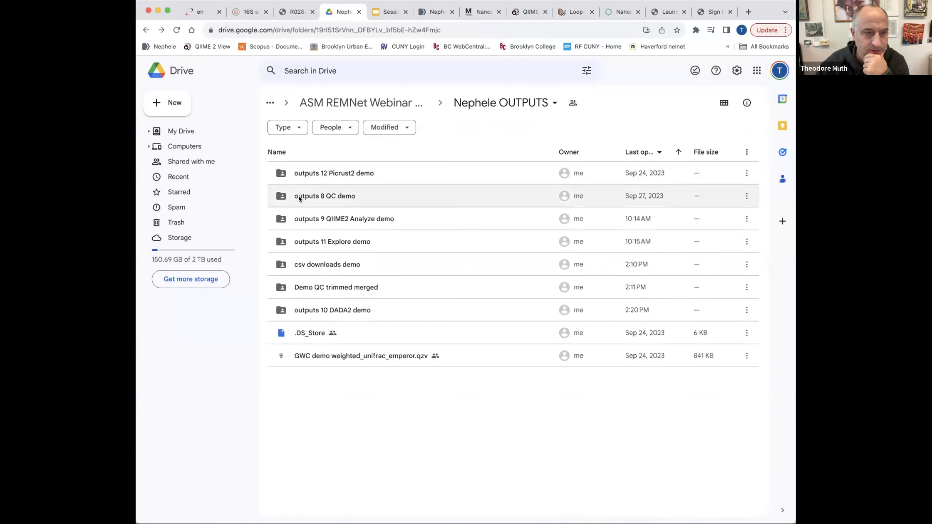
{"action": "double_click", "coordinate": [301, 287]}
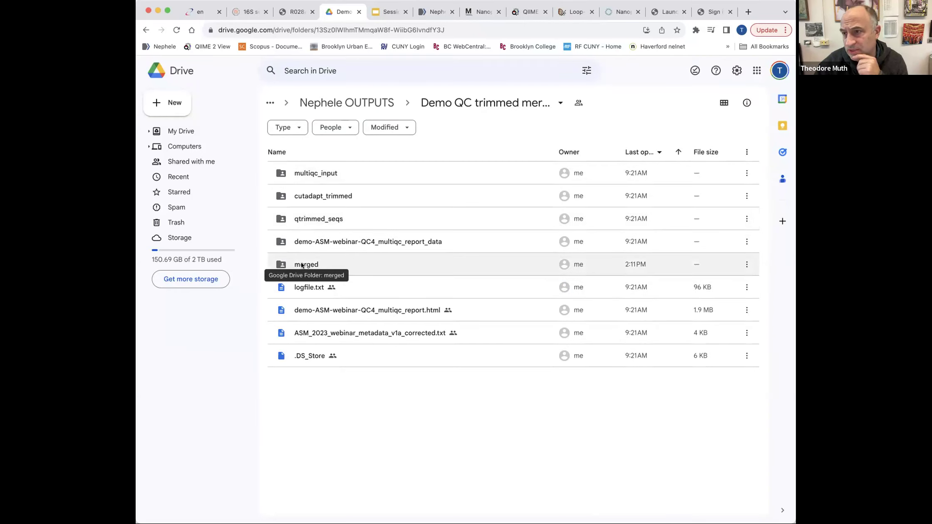
{"action": "double_click", "coordinate": [302, 265]}
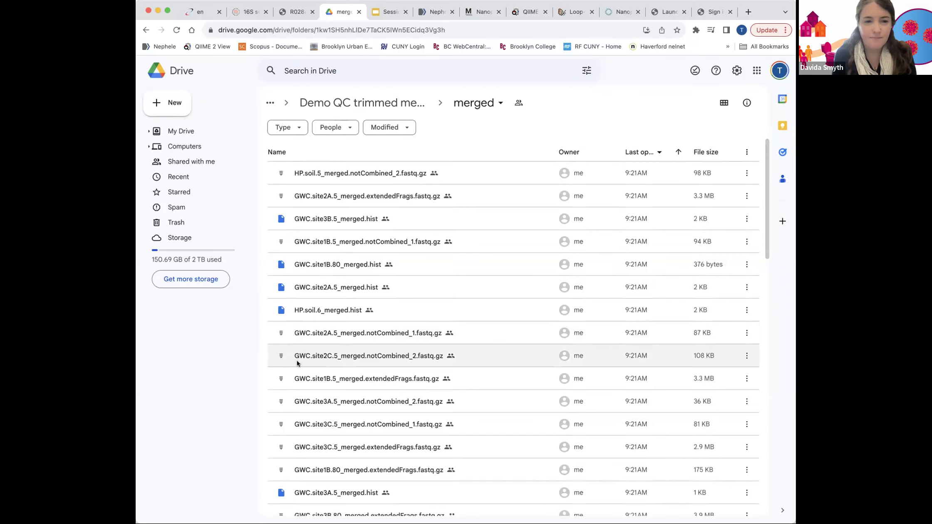
{"action": "scroll", "coordinate": [297, 363], "scroll_direction": "down", "scroll_amount": 8}
{"action": "scroll", "coordinate": [298, 363], "scroll_direction": "down", "scroll_amount": 10}
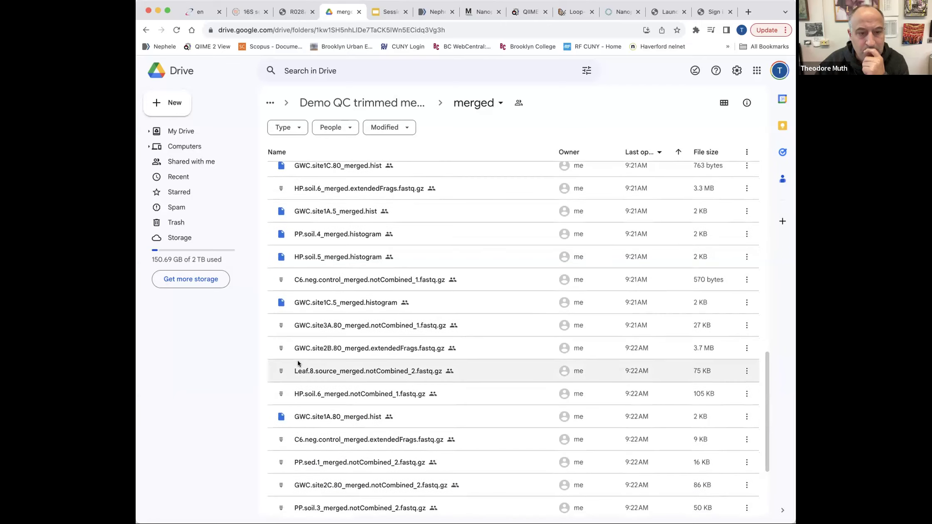
{"action": "scroll", "coordinate": [298, 363], "scroll_direction": "down", "scroll_amount": 5}
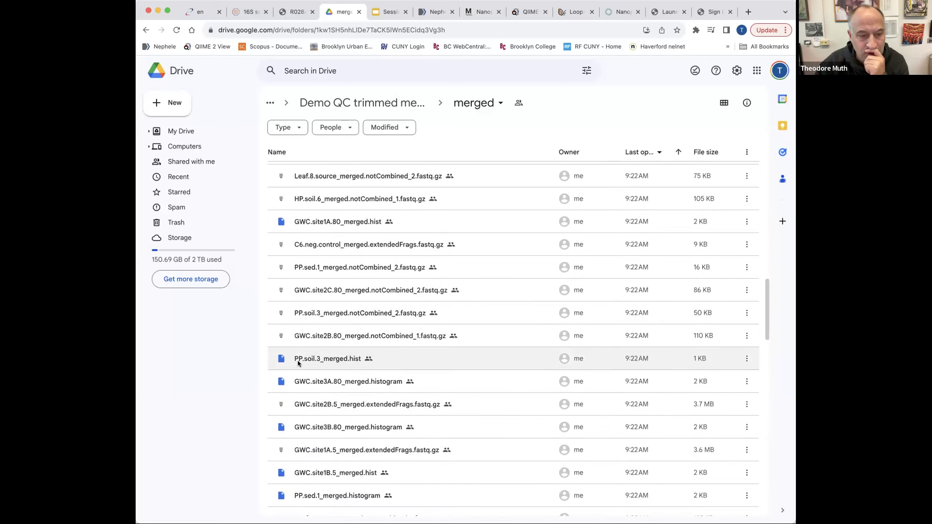
{"action": "scroll", "coordinate": [298, 361], "scroll_direction": "down", "scroll_amount": 4}
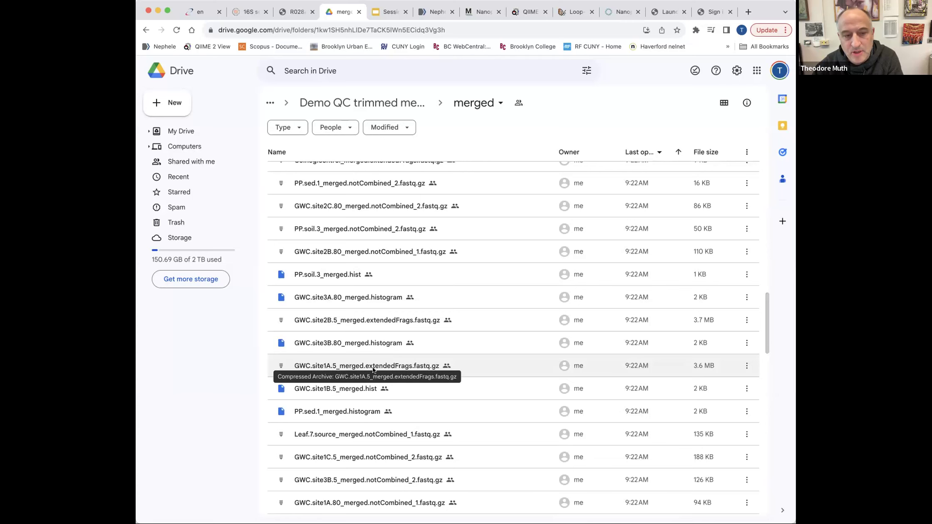
{"action": "scroll", "coordinate": [372, 366], "scroll_direction": "down", "scroll_amount": 1}
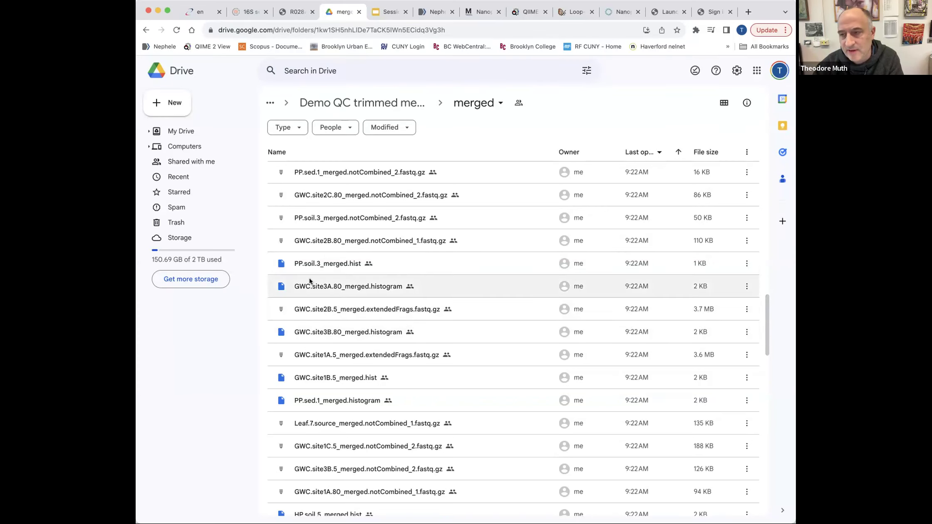
{"action": "scroll", "coordinate": [314, 309], "scroll_direction": "up", "scroll_amount": 5}
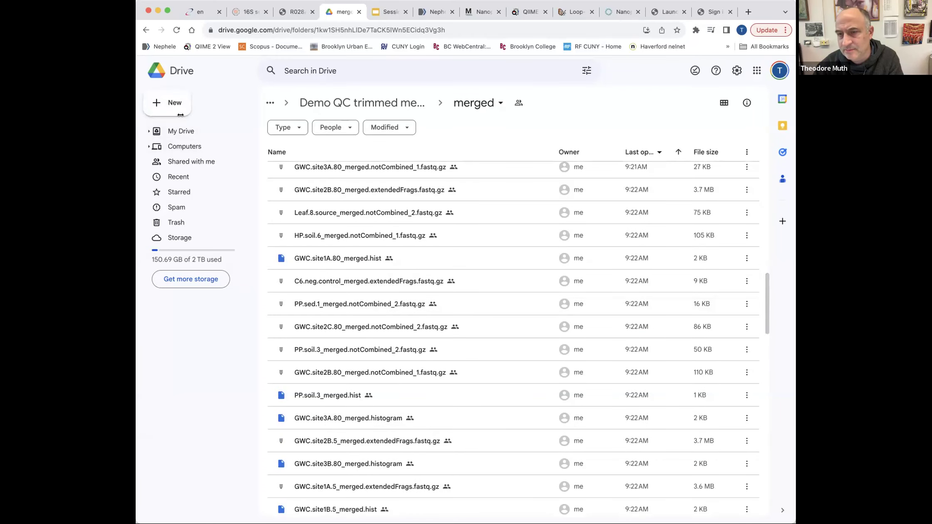
Step: Return to the outputs 10 DADA2 demo folder in Nephele OUTPUTS and look over its subfolders and output files
{"action": "left_click", "coordinate": [146, 30]}
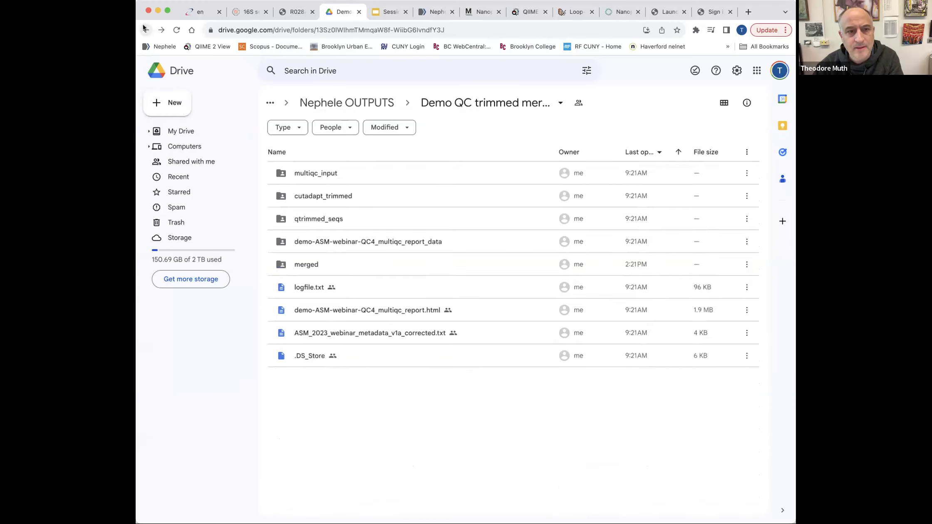
{"action": "left_click", "coordinate": [146, 30]}
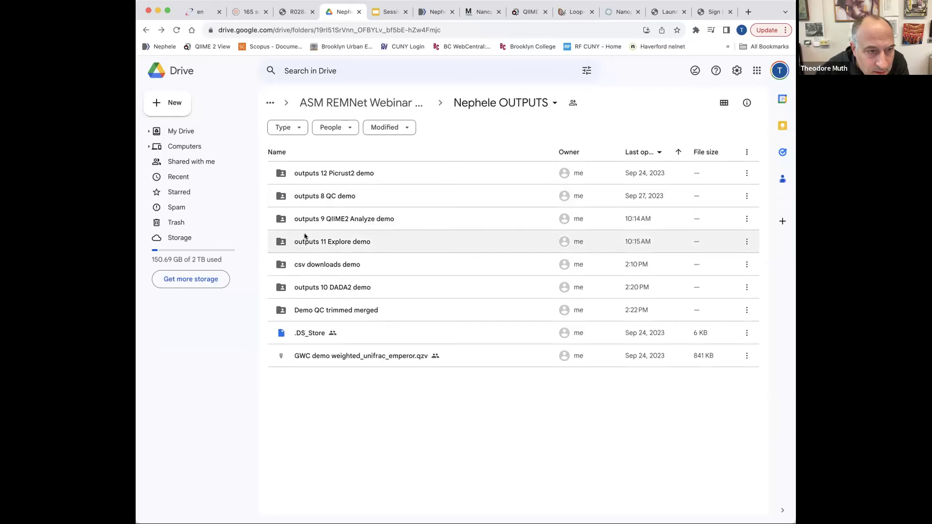
{"action": "double_click", "coordinate": [308, 287]}
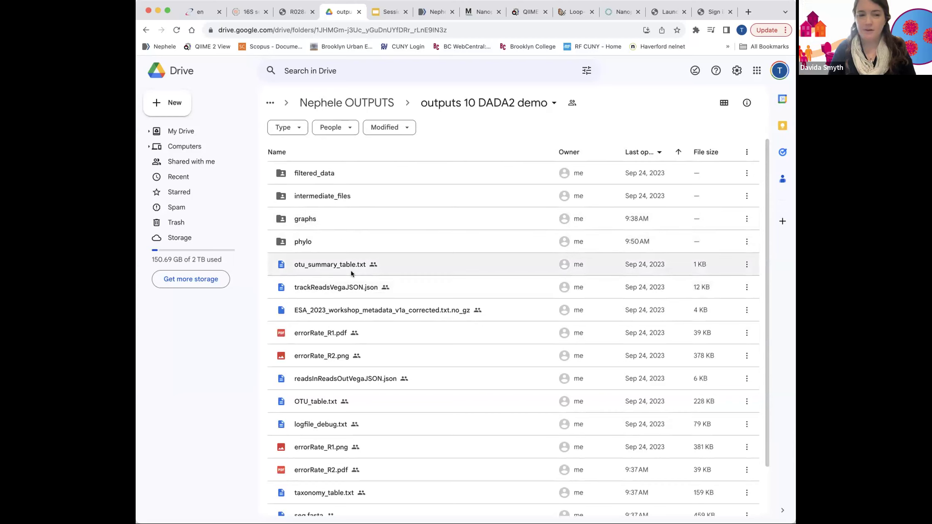
{"action": "scroll", "coordinate": [351, 273], "scroll_direction": "down", "scroll_amount": 3}
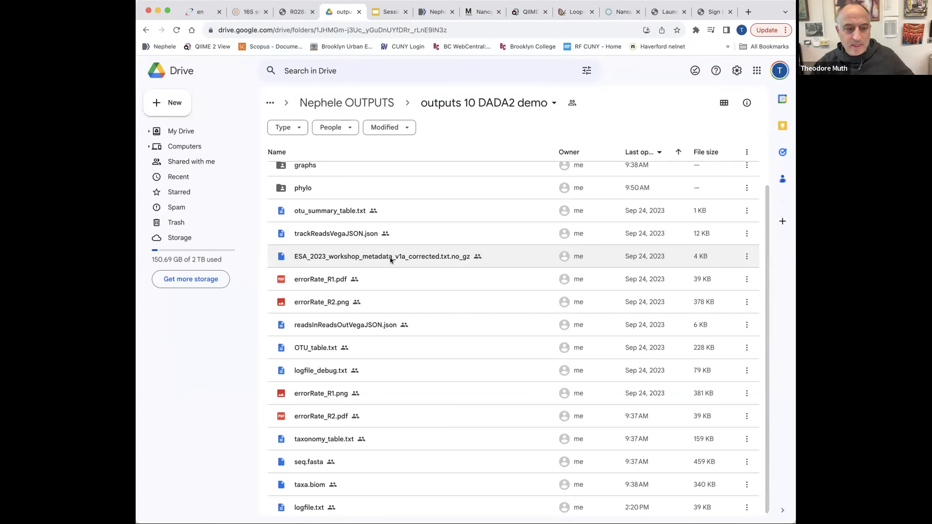
{"action": "scroll", "coordinate": [345, 303], "scroll_direction": "down", "scroll_amount": 1}
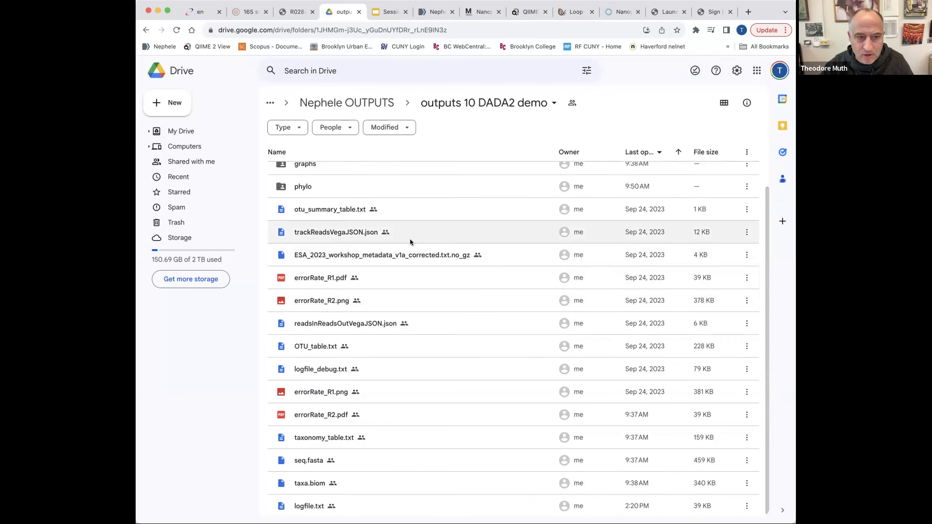
{"action": "scroll", "coordinate": [409, 239], "scroll_direction": "up", "scroll_amount": 1}
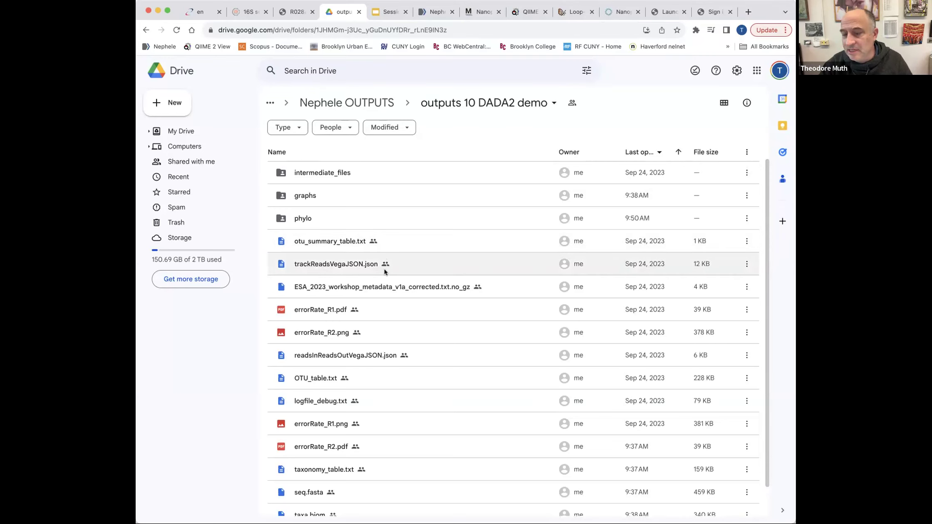
{"action": "scroll", "coordinate": [384, 269], "scroll_direction": "down", "scroll_amount": 1}
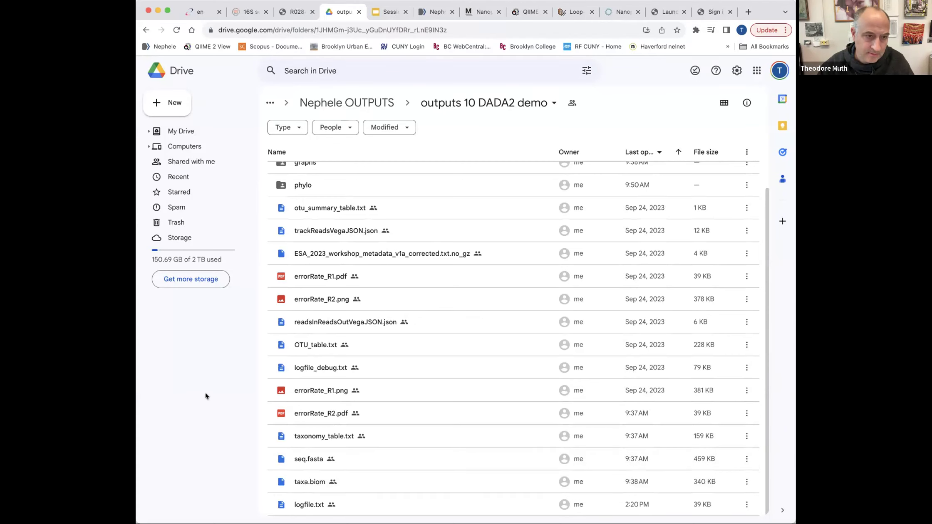
{"action": "scroll", "coordinate": [372, 362], "scroll_direction": "up", "scroll_amount": 2}
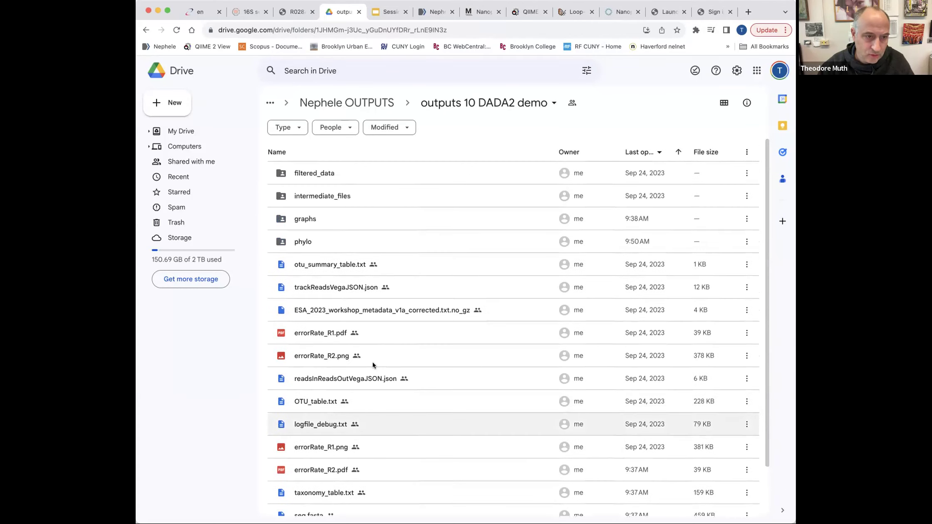
Step: Check the tree files in the phylo folder, and return to the DADA2 outputs to review the sequence and taxonomy files
{"action": "double_click", "coordinate": [279, 241]}
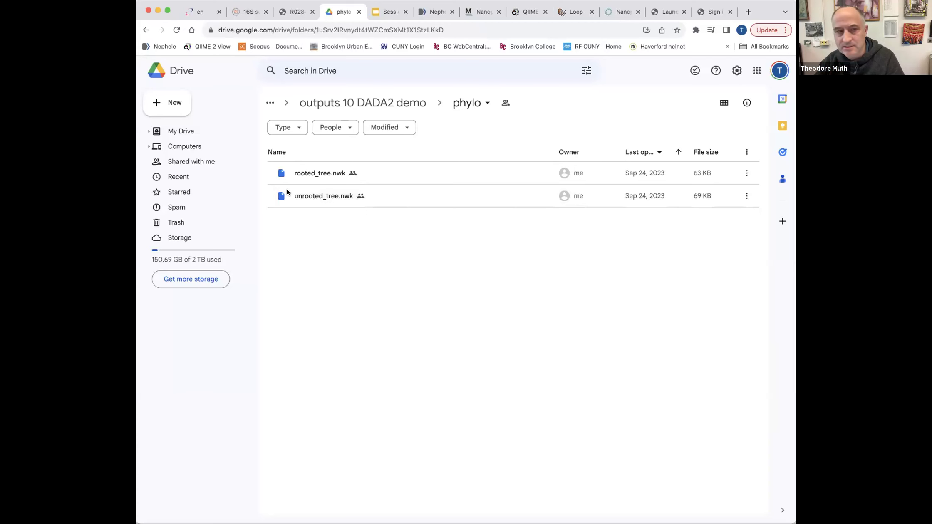
{"action": "left_click", "coordinate": [146, 30]}
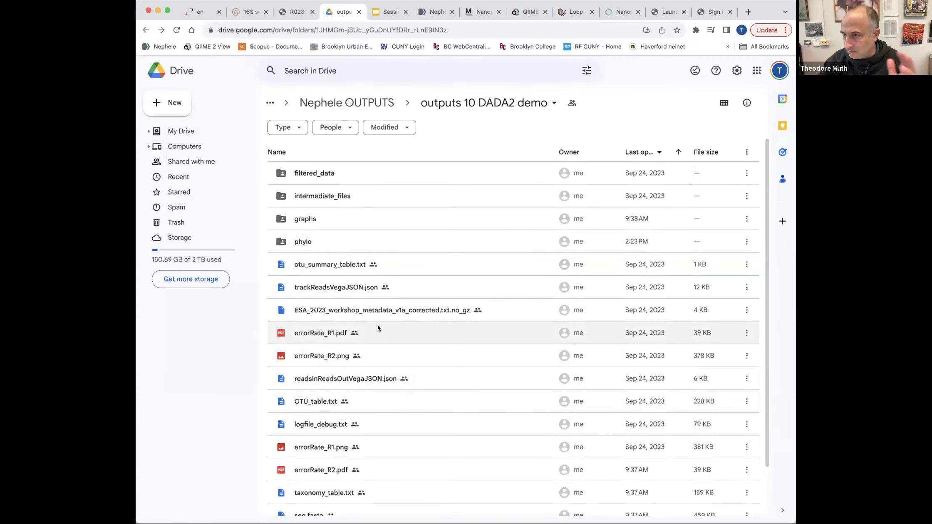
{"action": "scroll", "coordinate": [359, 389], "scroll_direction": "down", "scroll_amount": 3}
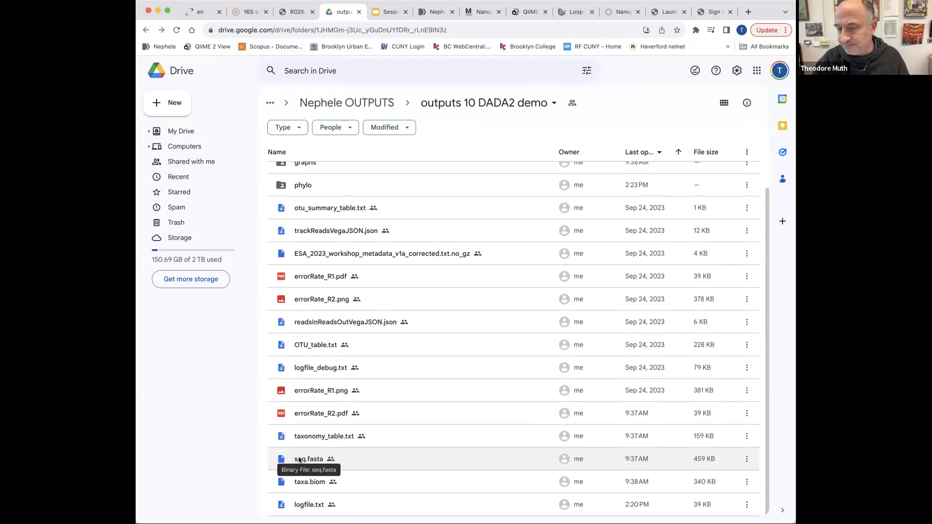
Step: Open alphadiv.html from the graphs folder of the DADA2 demo outputs
{"action": "scroll", "coordinate": [331, 388], "scroll_direction": "up", "scroll_amount": 2}
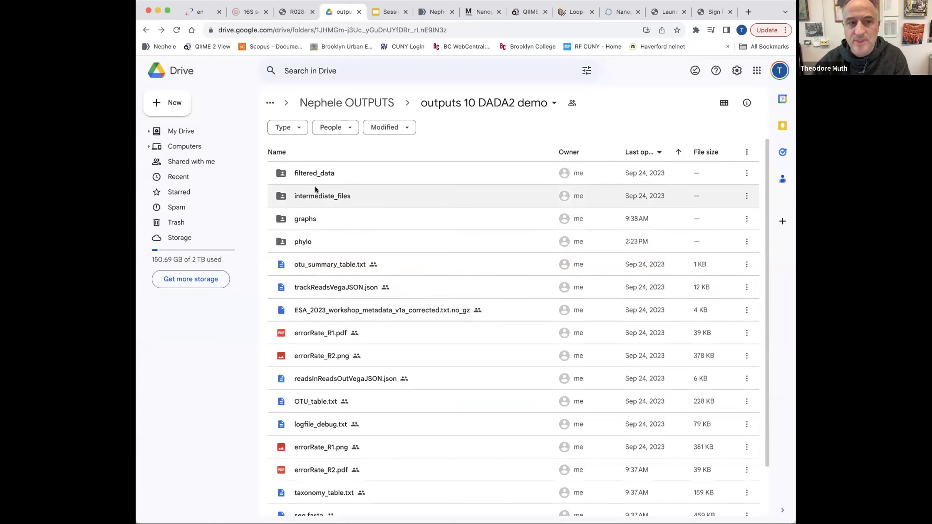
{"action": "double_click", "coordinate": [298, 221]}
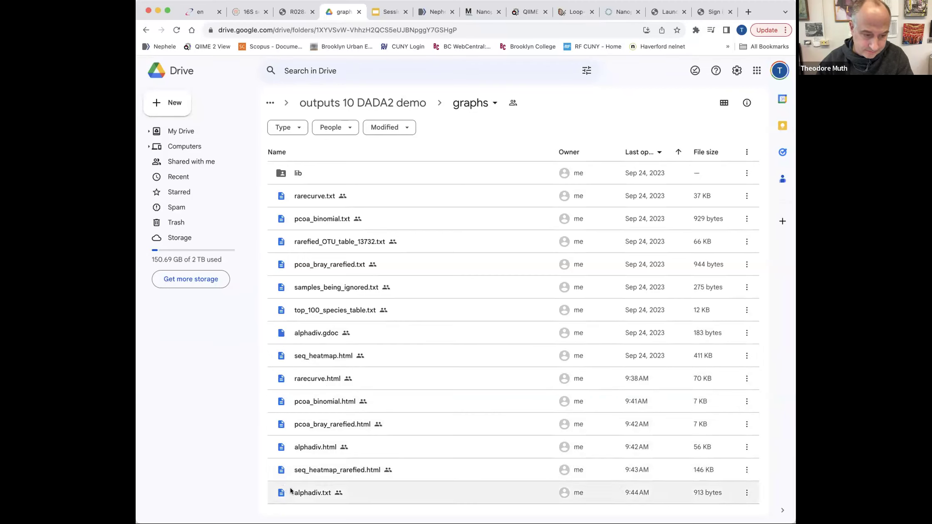
{"action": "double_click", "coordinate": [303, 446]}
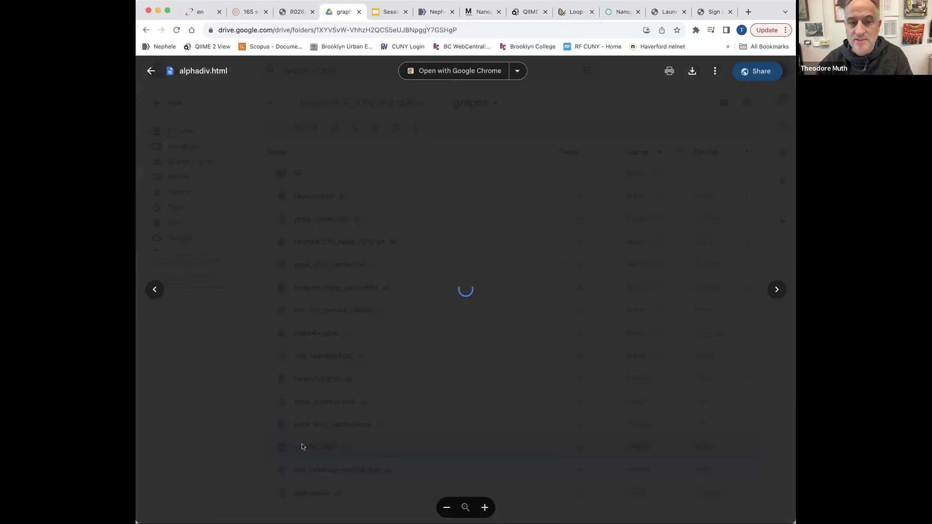